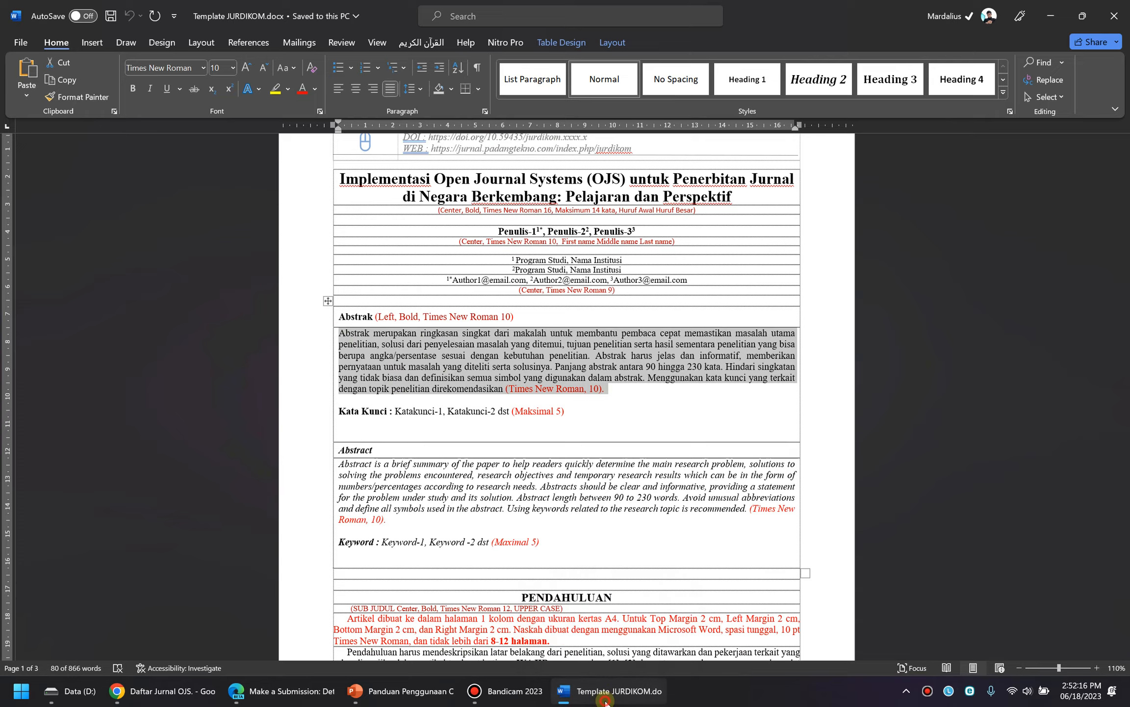
# Paste the copied abstract into the Abstract field
pyautogui.click(575, 261)
pyautogui.hotkey('ctrl', 'v')
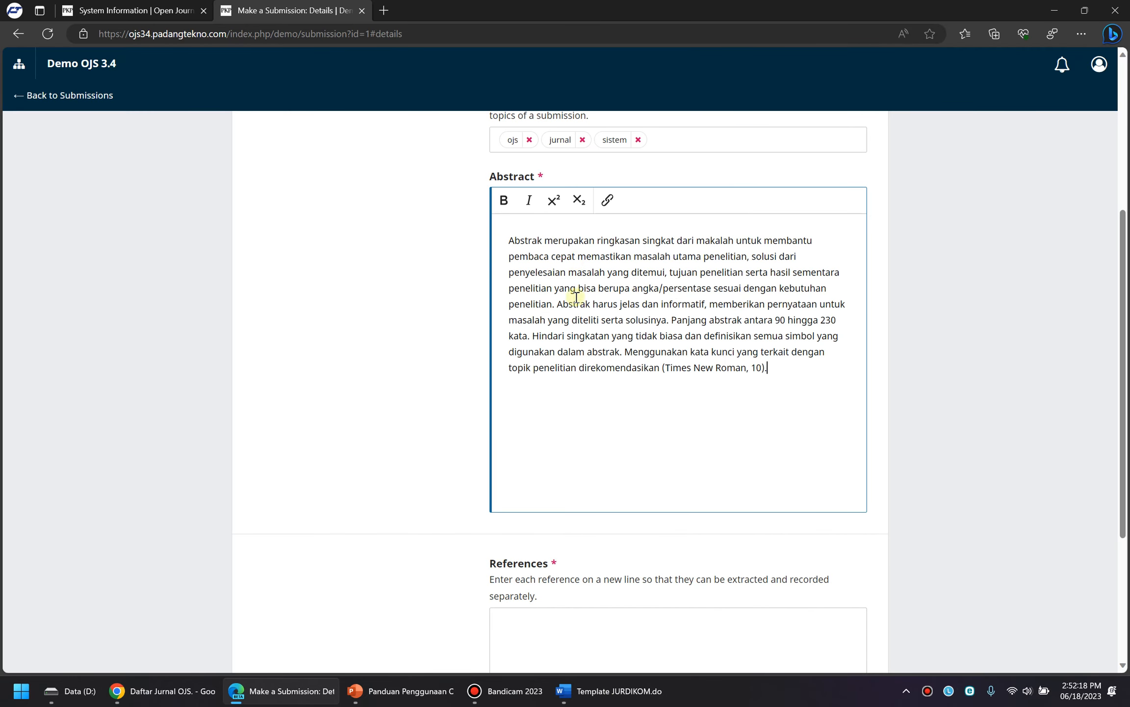
pyautogui.scroll(-5, 569, 368)
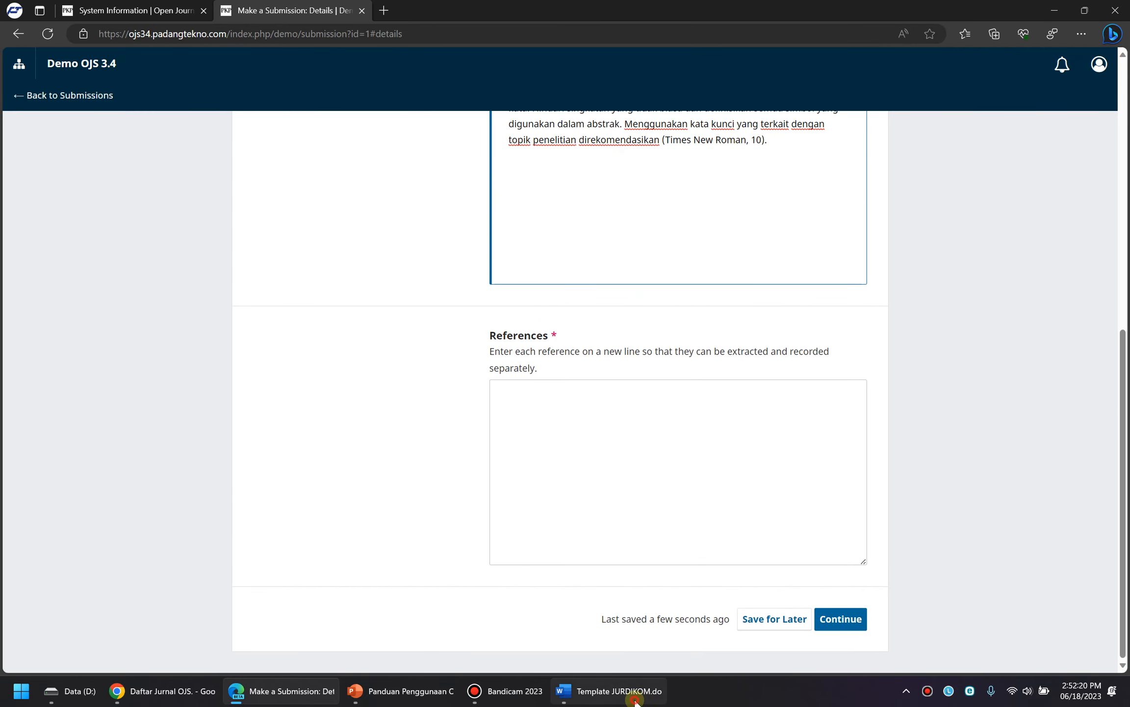
# Fill References with the template's DAFTAR PUSTAKA guidance paragraph and finish Details
pyautogui.click(607, 691)
pyautogui.scroll(-5, 1099, 216)
pyautogui.moveTo(1123, 219); pyautogui.dragTo(1123, 596)
pyautogui.scroll(3, 510, 442)
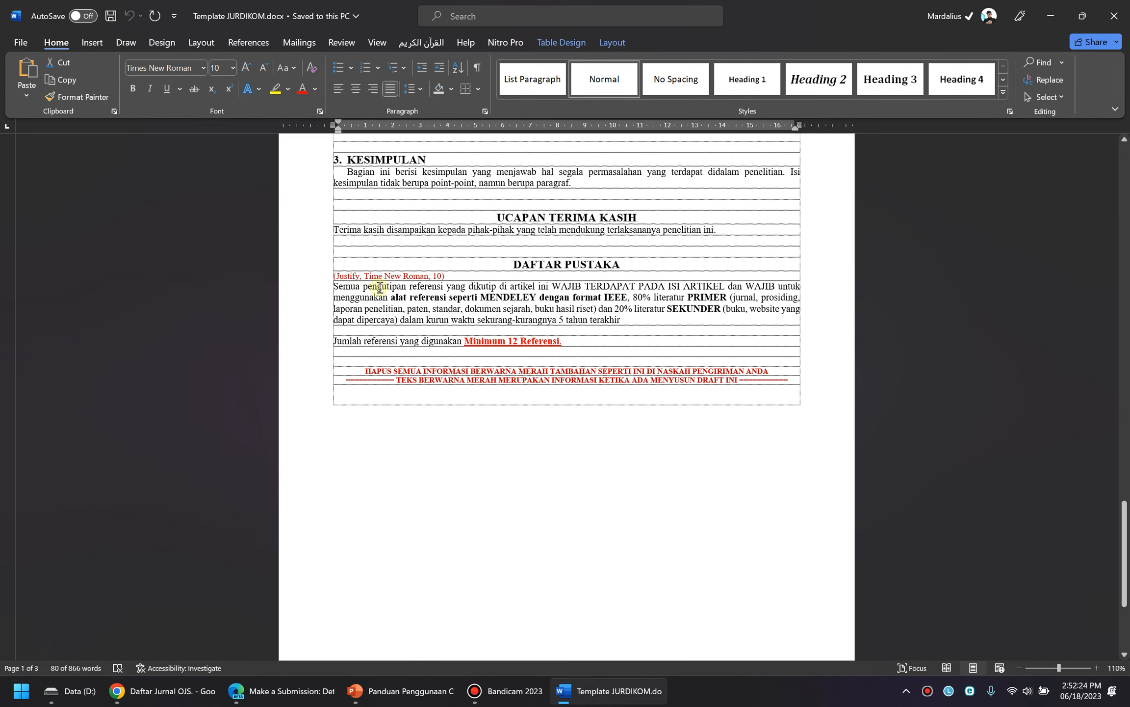
pyautogui.moveTo(331, 285); pyautogui.dragTo(649, 329)
pyautogui.hotkey('ctrl', 'c')
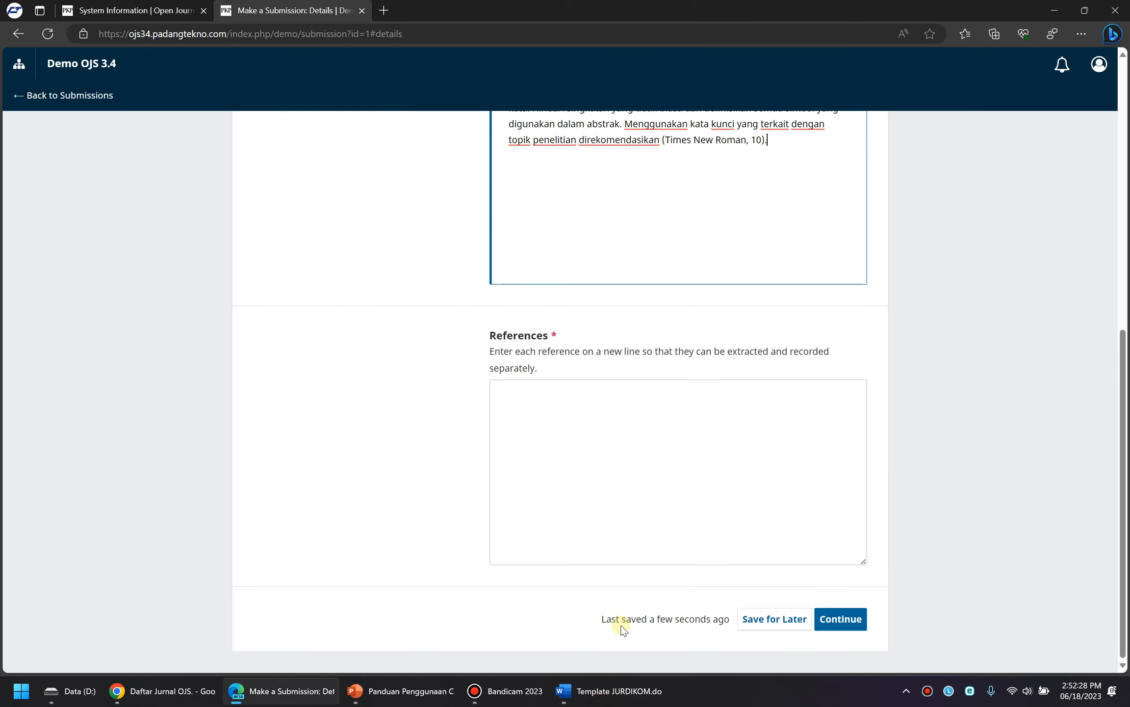
pyautogui.hotkey('alt', 'Tab')
pyautogui.click(588, 392)
pyautogui.hotkey('ctrl', 'v')
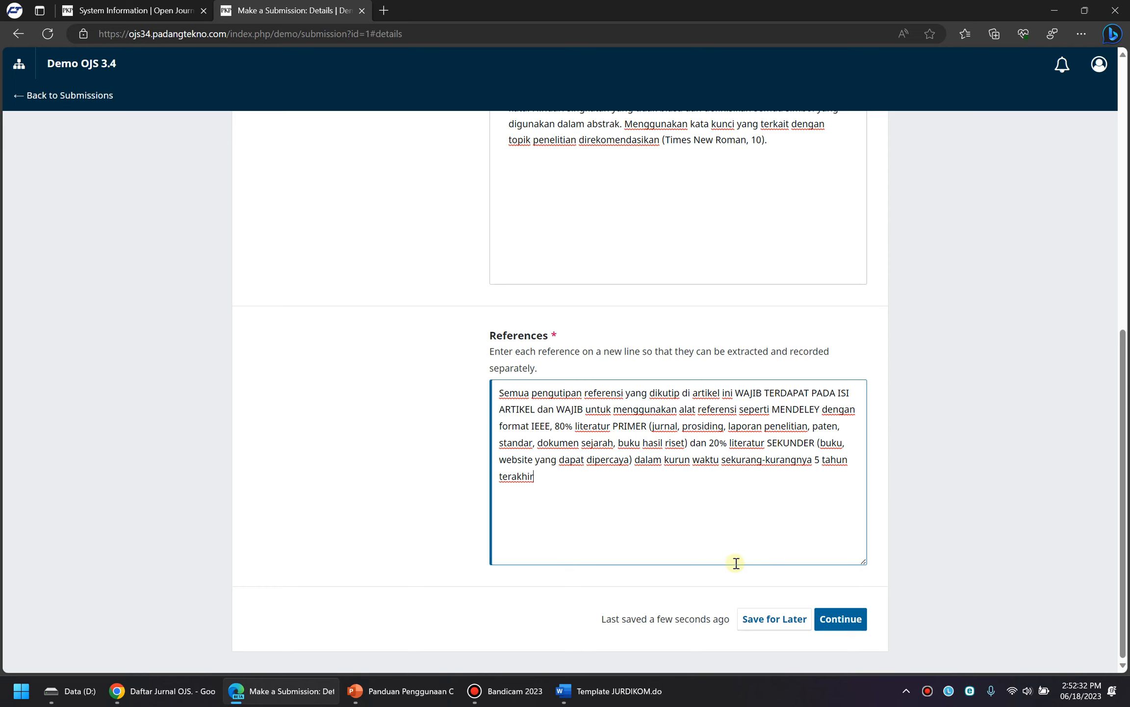
pyautogui.scroll(8, 653, 535)
pyautogui.scroll(-7, 622, 513)
pyautogui.scroll(-2, 621, 511)
pyautogui.click(847, 617)
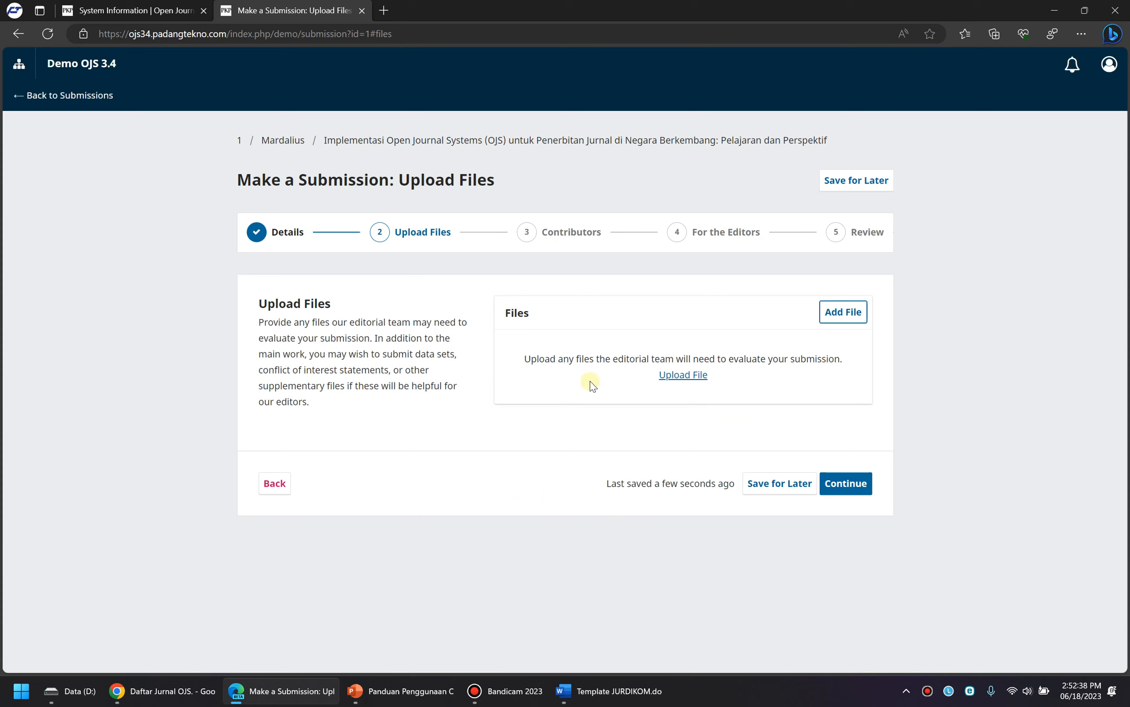
# Upload Template JURDIKOM.docx from the computer as the submission's file
pyautogui.click(692, 376)
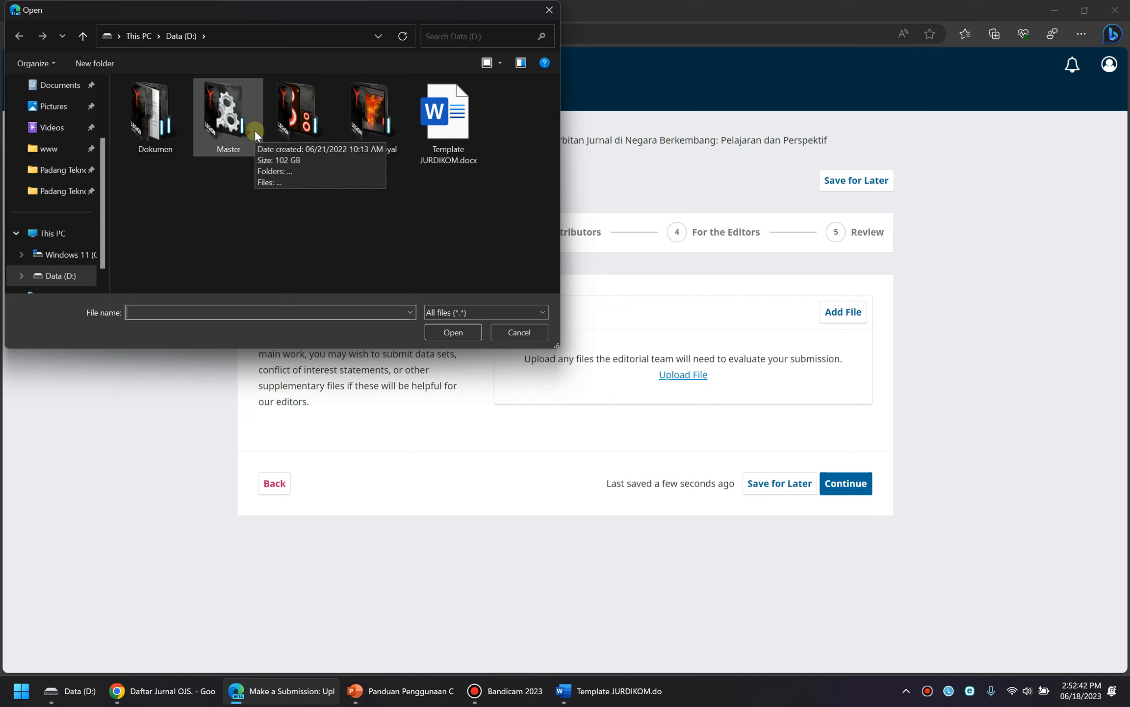
pyautogui.scroll(-1, 77, 264)
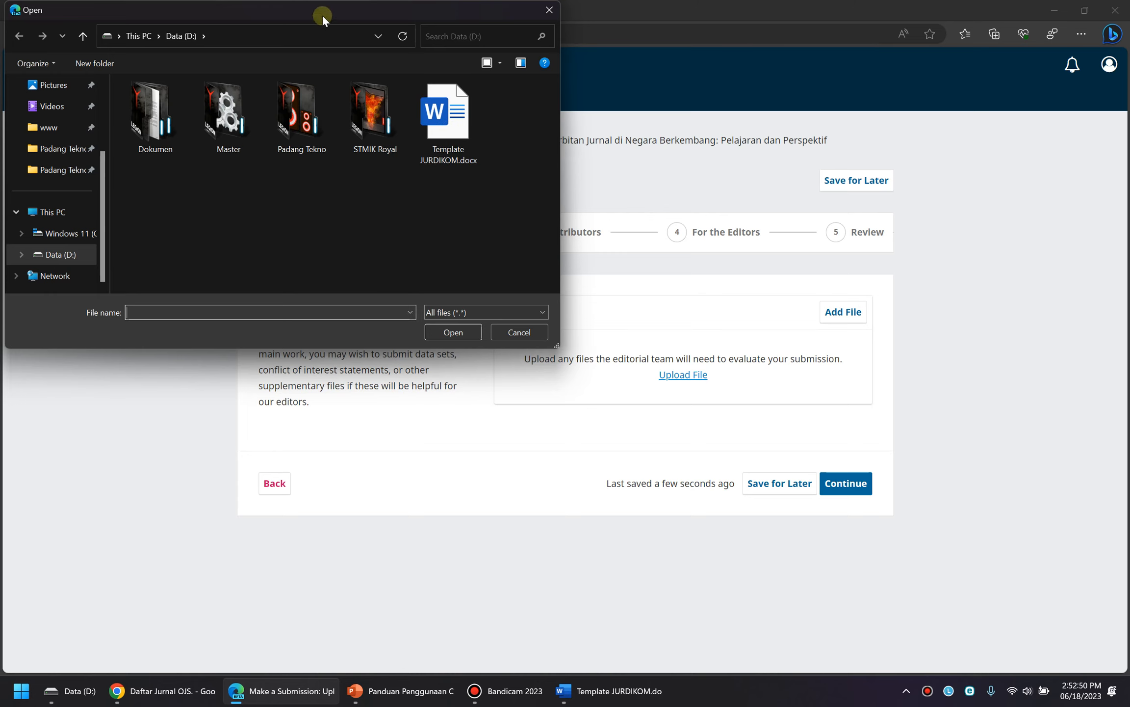
pyautogui.moveTo(322, 14); pyautogui.dragTo(365, 124)
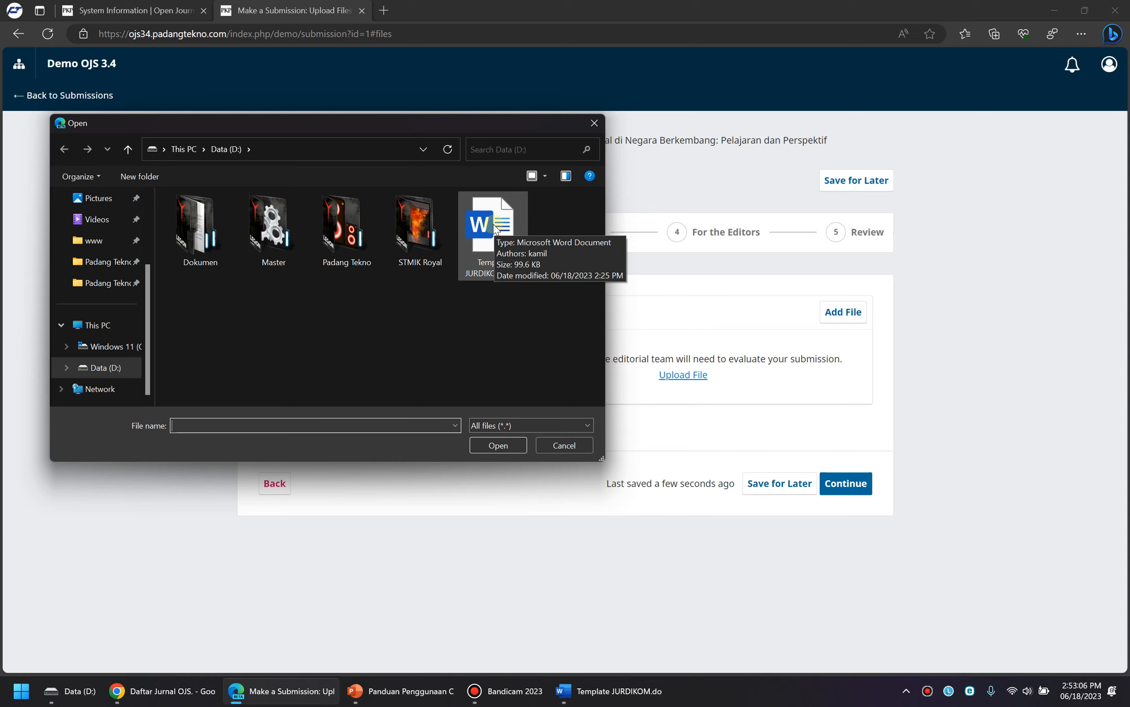
pyautogui.moveTo(464, 126)
pyautogui.mouseDown()
pyautogui.moveTo(471, 133)
pyautogui.moveTo(474, 119)
pyautogui.mouseUp()
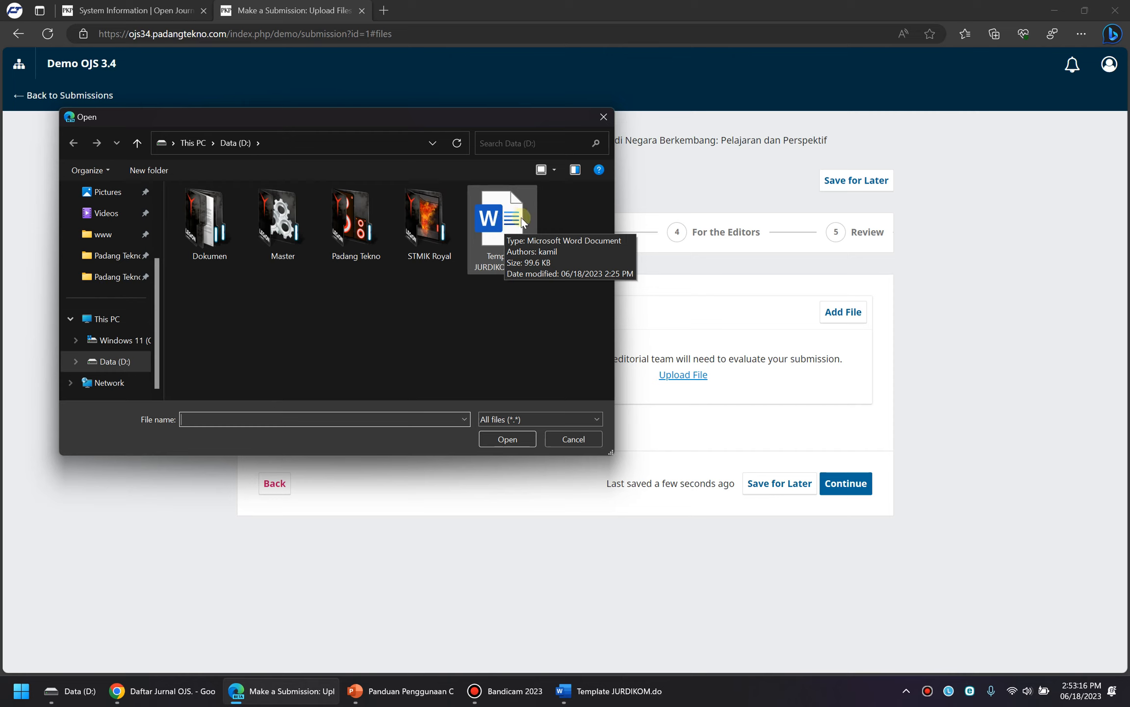
pyautogui.doubleClick(492, 226)
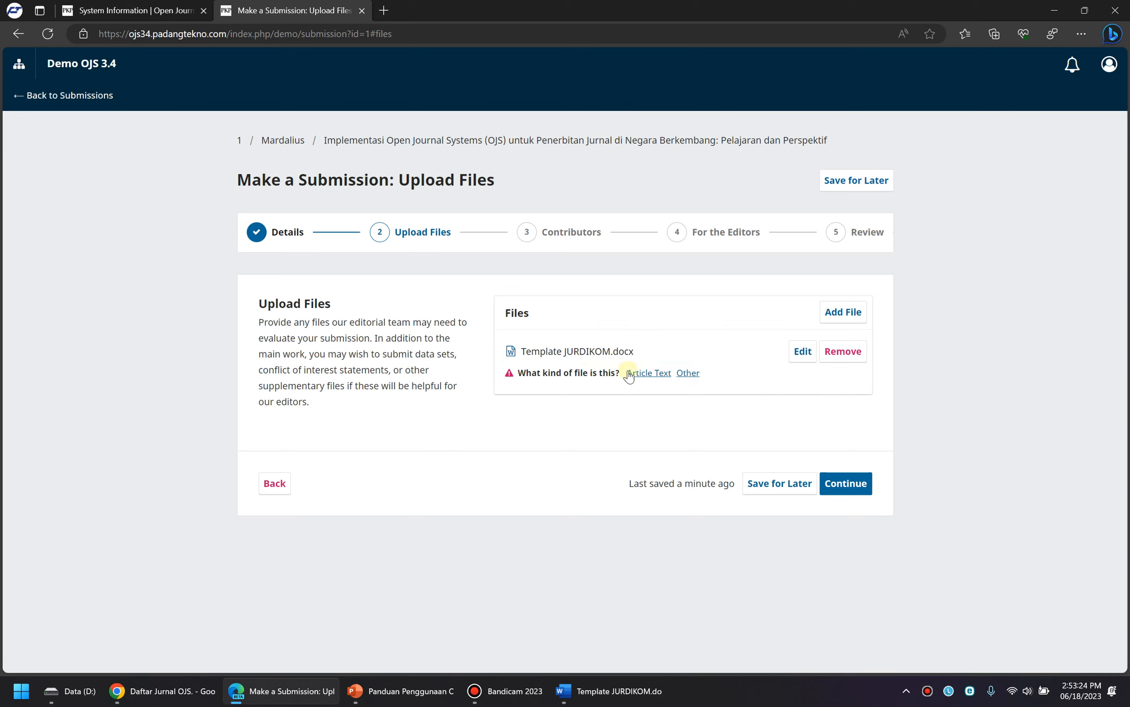
# Set Template JURDIKOM.docx as Article Text and continue to Contributors
pyautogui.click(653, 376)
pyautogui.click(843, 488)
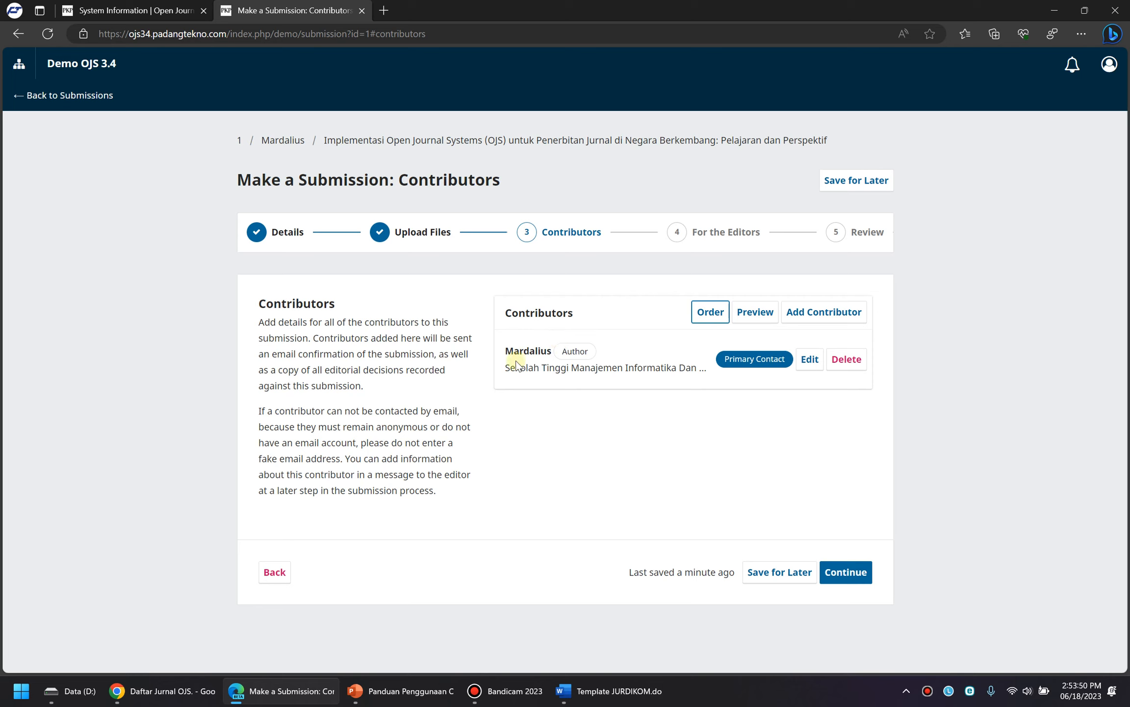
pyautogui.moveTo(508, 369); pyautogui.dragTo(680, 369)
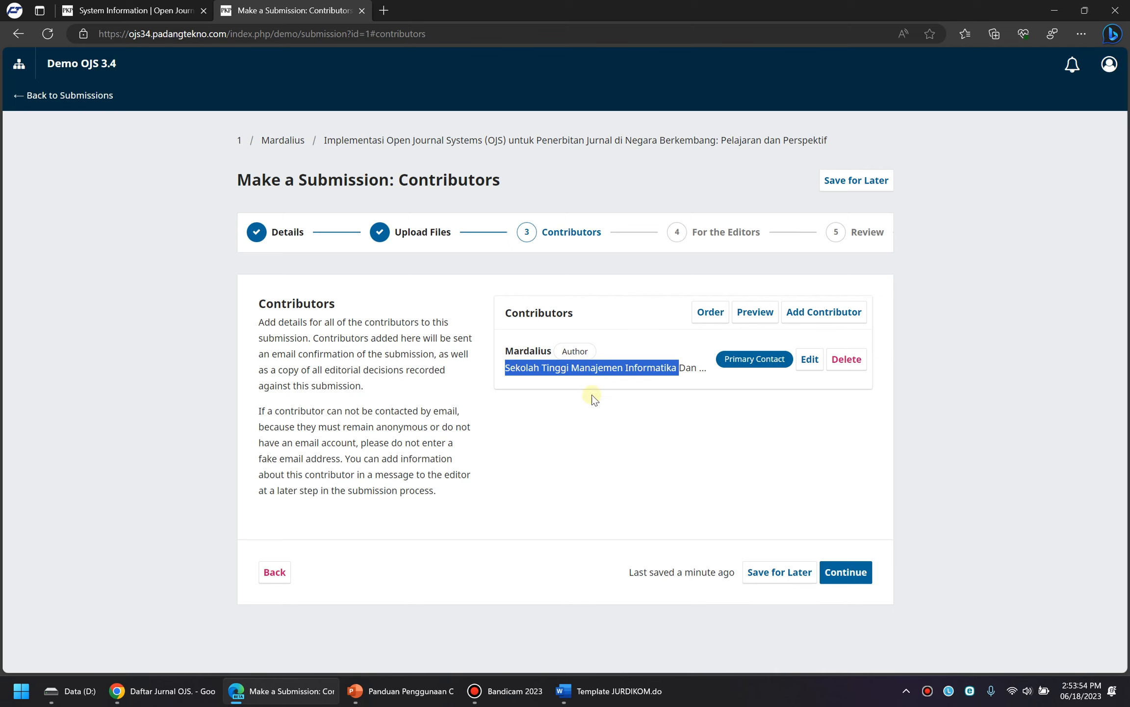
# Add a new contributor with given name 'penulis 2', an e-mail, and an empty family name
pyautogui.click(810, 311)
pyautogui.click(349, 137)
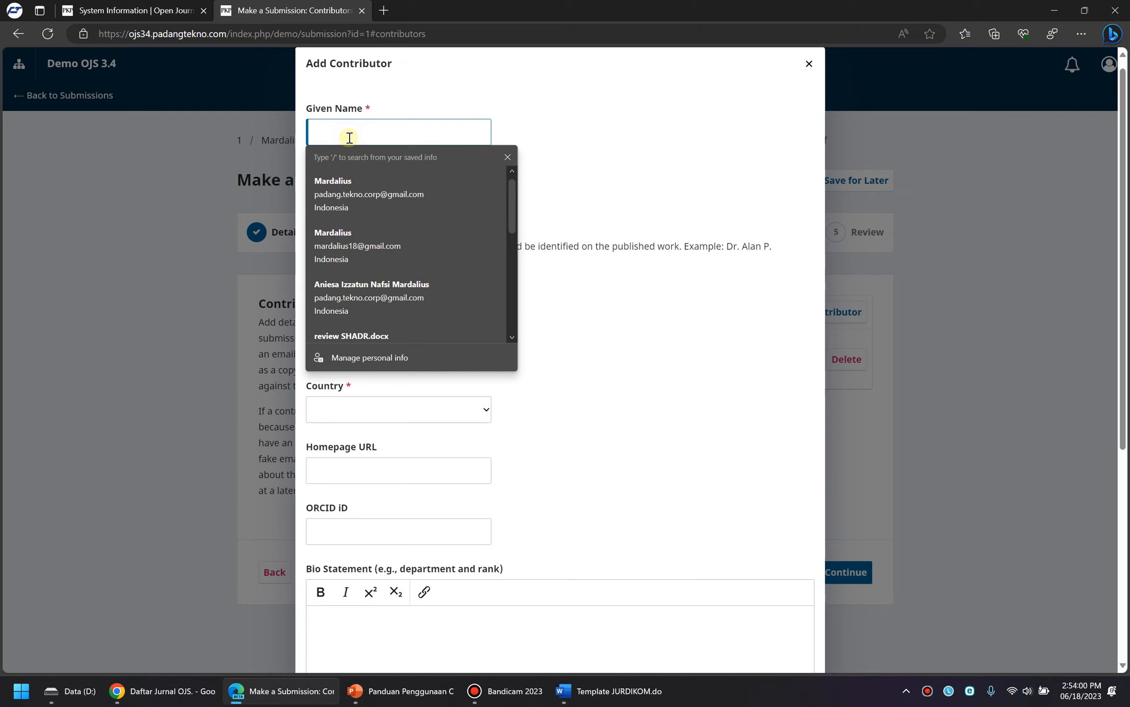
pyautogui.write('penulis 2')
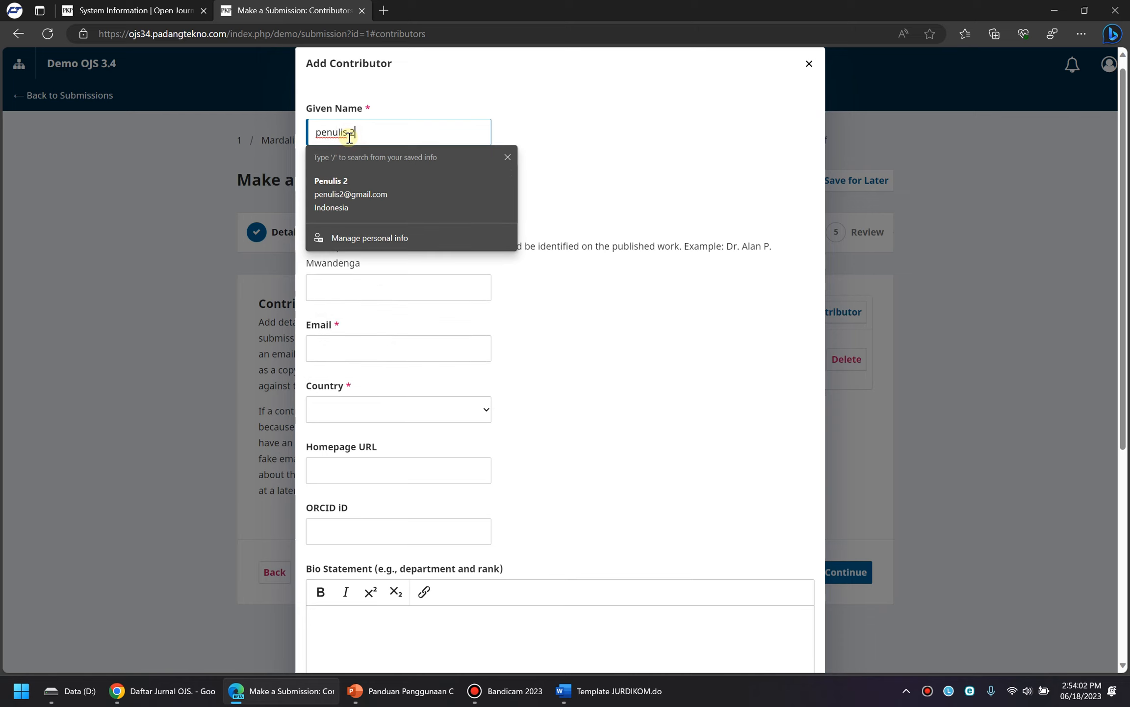
pyautogui.click(605, 94)
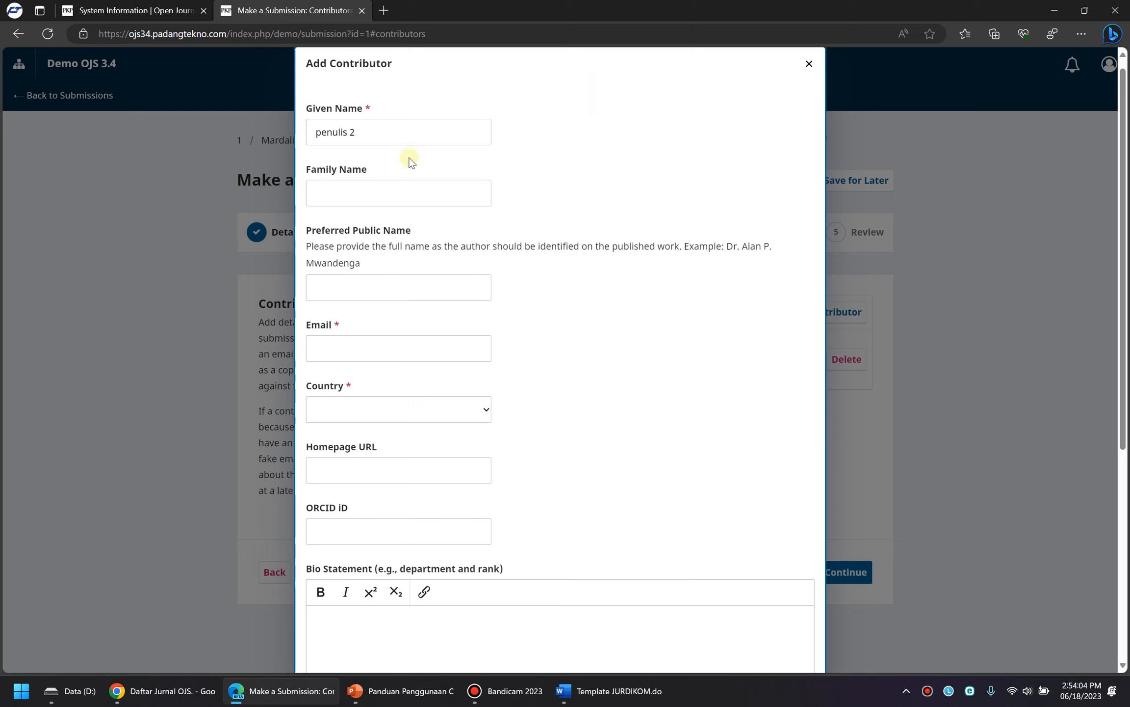
pyautogui.click(348, 287)
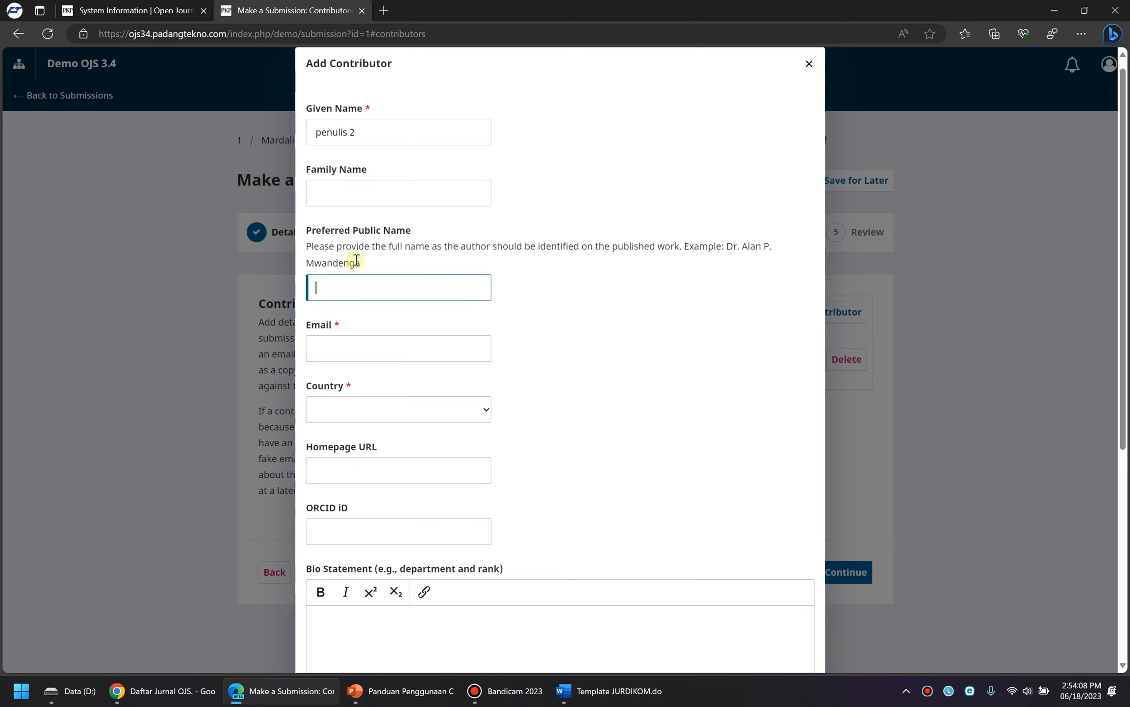
pyautogui.click(344, 343)
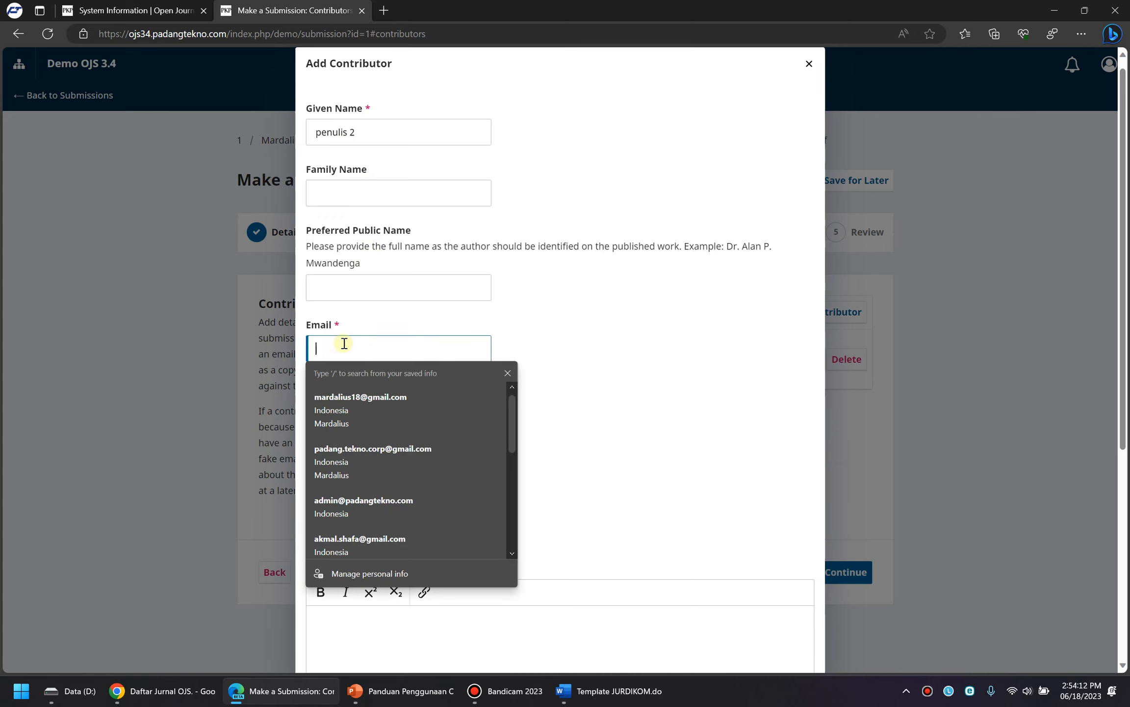
pyautogui.click(374, 449)
pyautogui.click(345, 192)
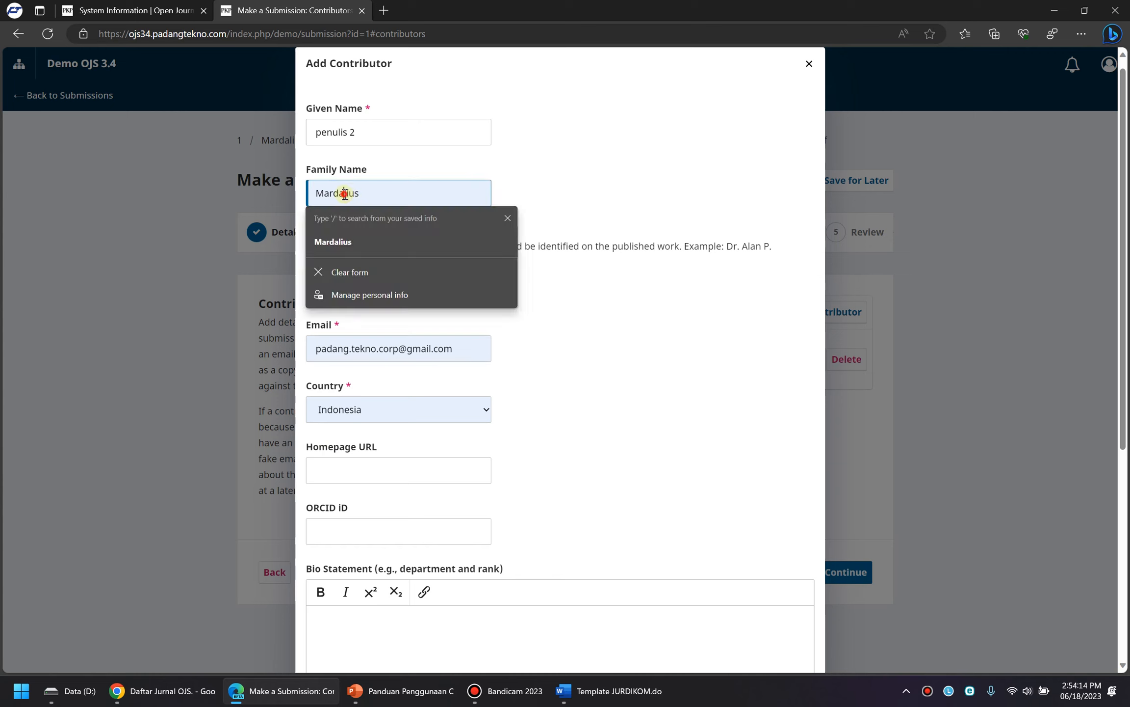
pyautogui.click(365, 132)
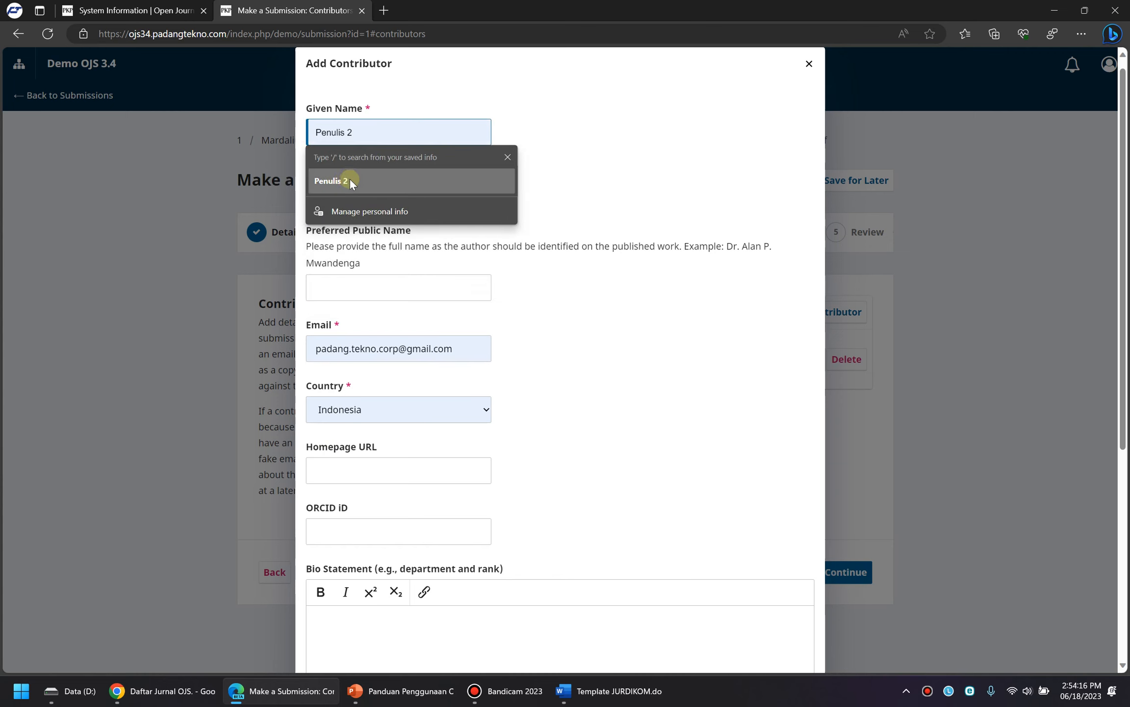
pyautogui.click(381, 248)
pyautogui.moveTo(379, 194); pyautogui.dragTo(283, 193)
pyautogui.write('penulis 2')
pyautogui.click(556, 312)
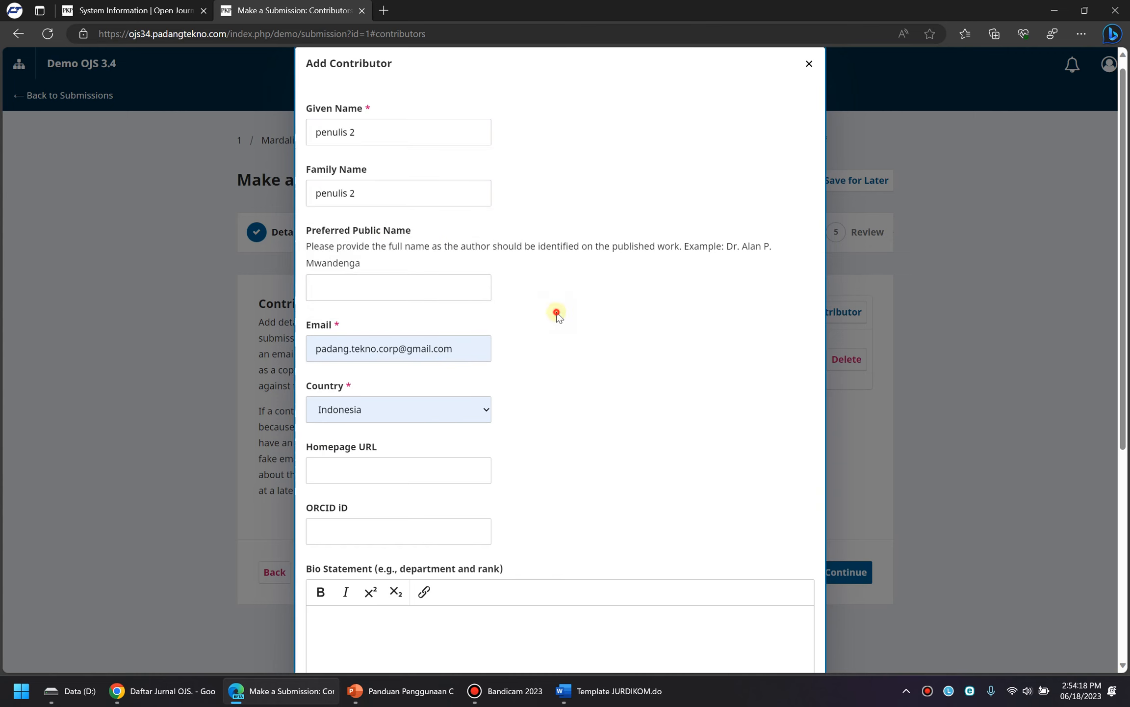
pyautogui.moveTo(378, 194); pyautogui.dragTo(285, 193)
pyautogui.press('BackSpace')
pyautogui.click(591, 354)
# Enter affiliation STMIK Royal Kisaran, keep the Author role, and save the contributor
pyautogui.scroll(-3, 431, 431)
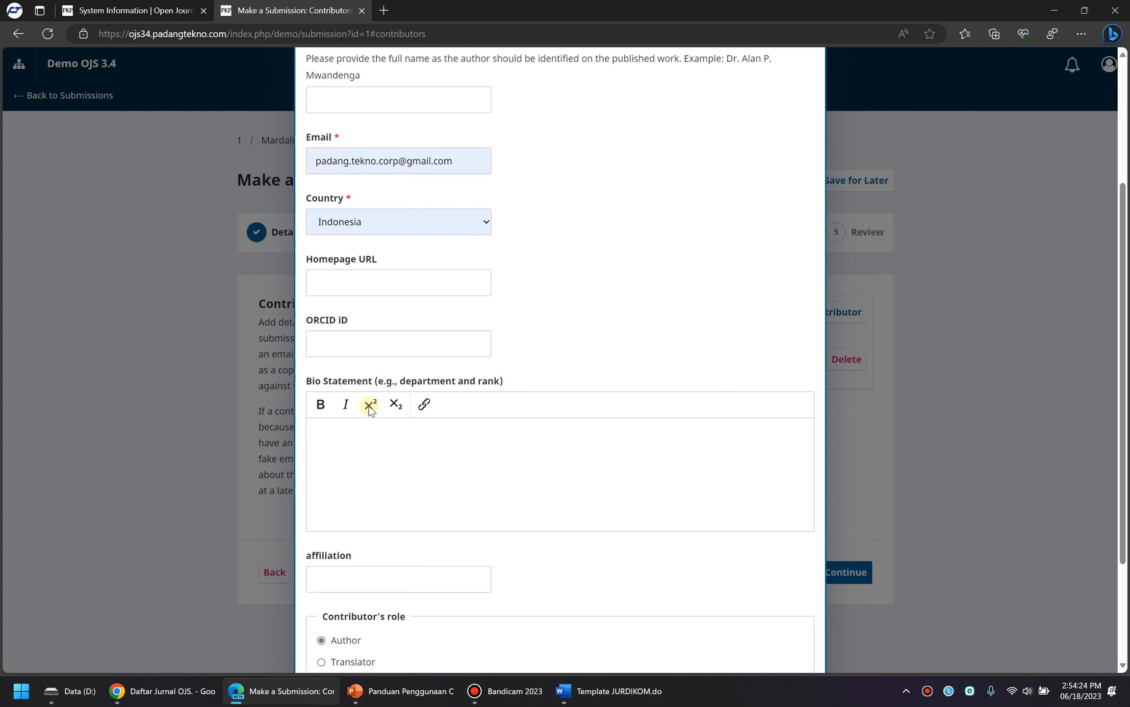
pyautogui.scroll(-3, 358, 537)
pyautogui.click(345, 431)
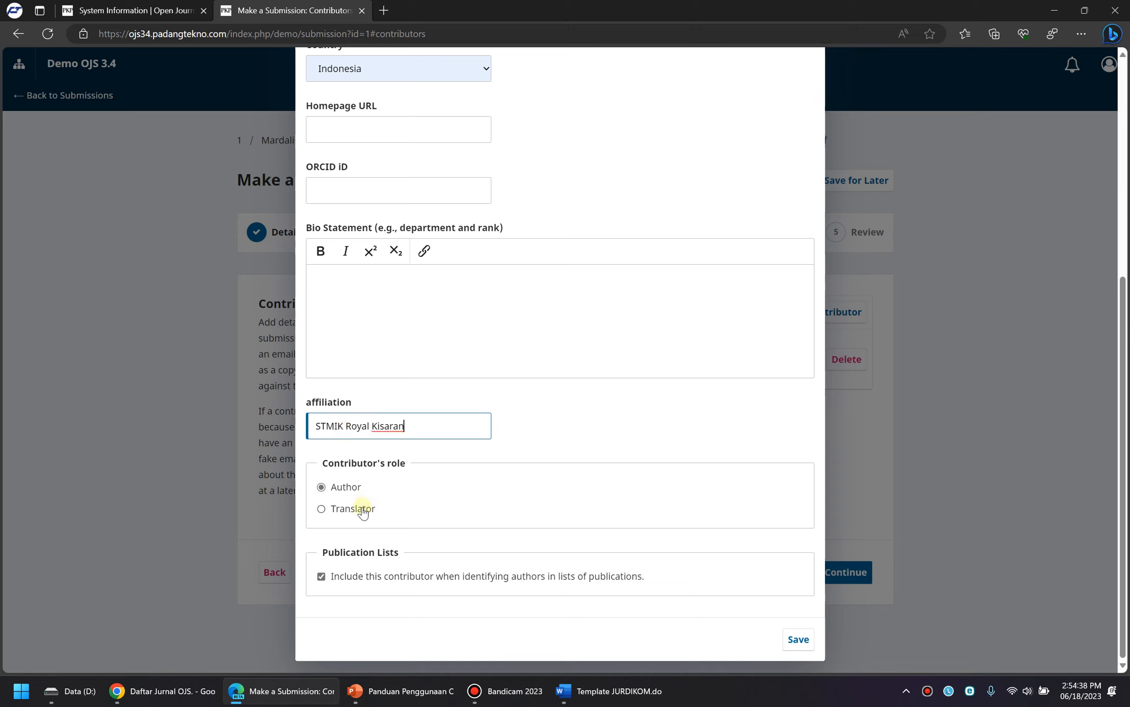
pyautogui.click(347, 487)
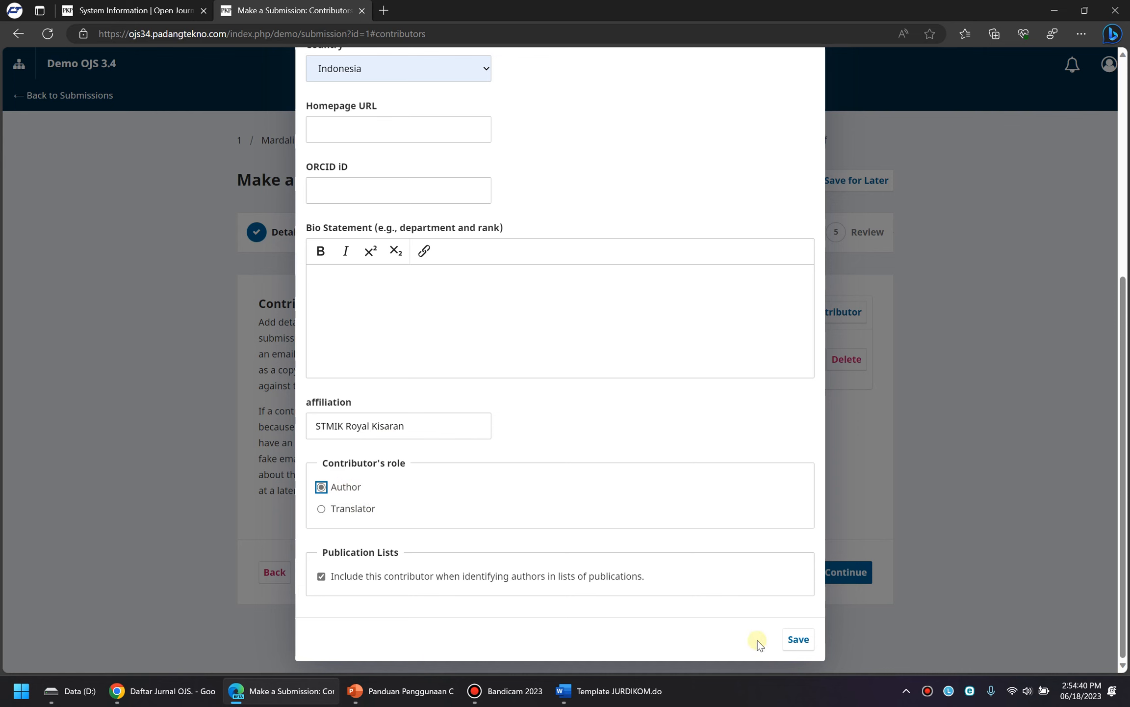
pyautogui.click(796, 639)
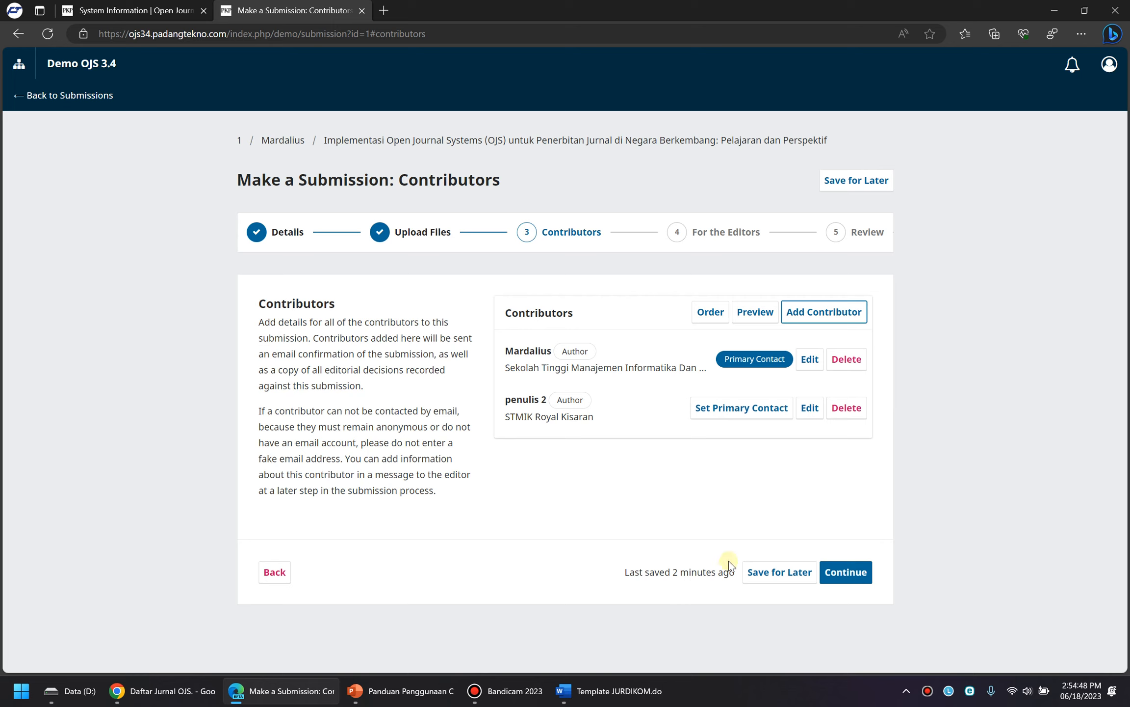
pyautogui.click(714, 315)
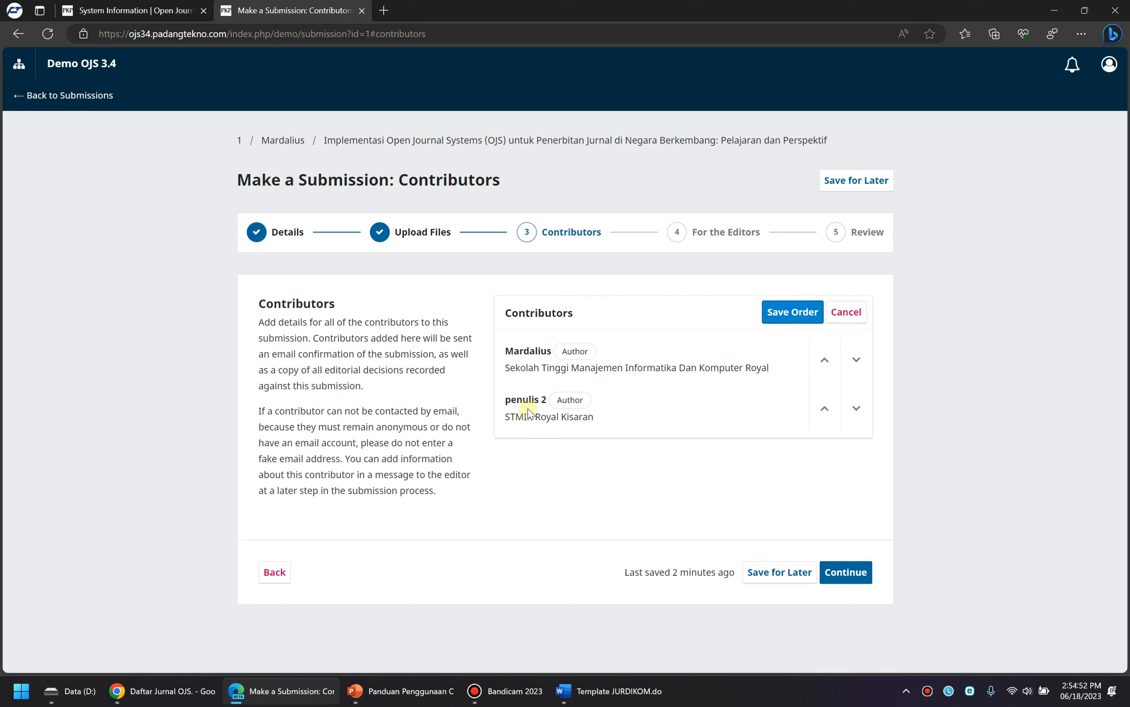
# Try moving penulis 2 to the top, then make the original author primary contact again
pyautogui.moveTo(528, 399); pyautogui.dragTo(511, 399)
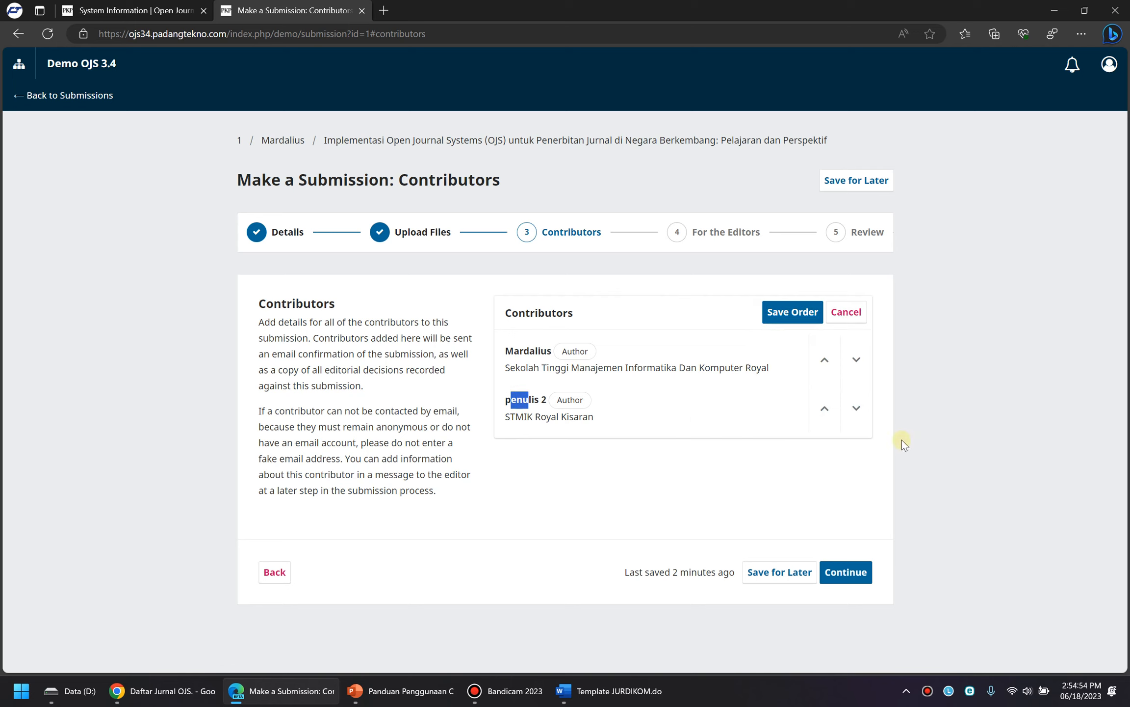
pyautogui.click(825, 411)
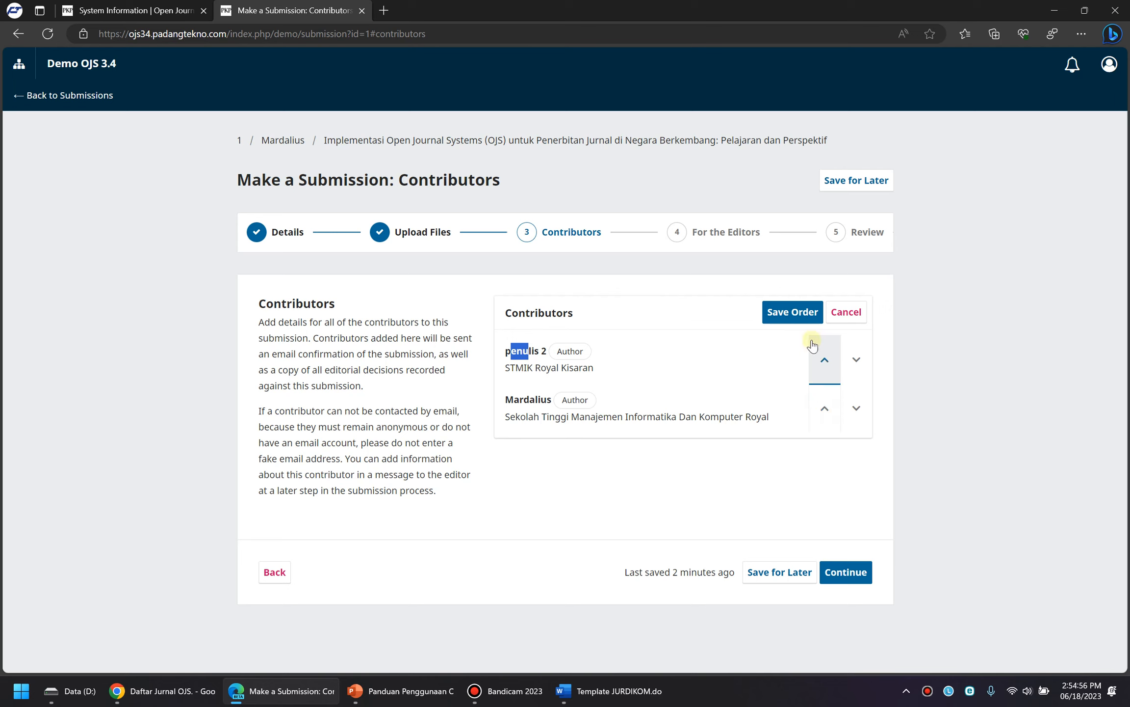
pyautogui.click(794, 315)
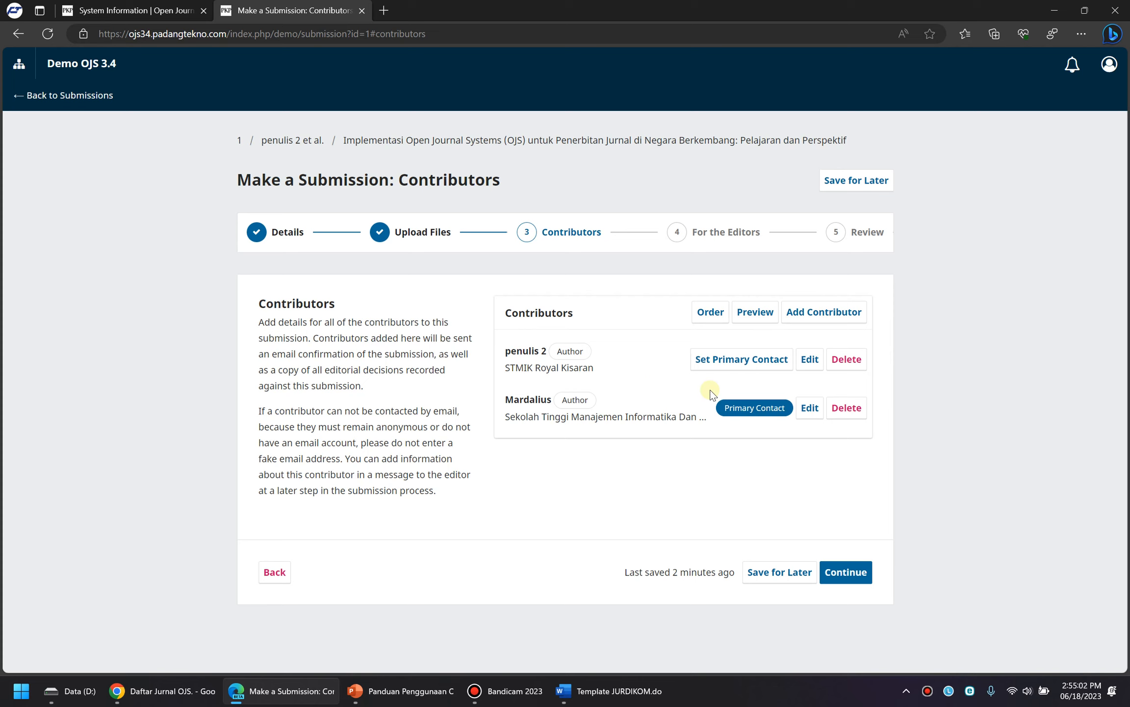
pyautogui.click(715, 359)
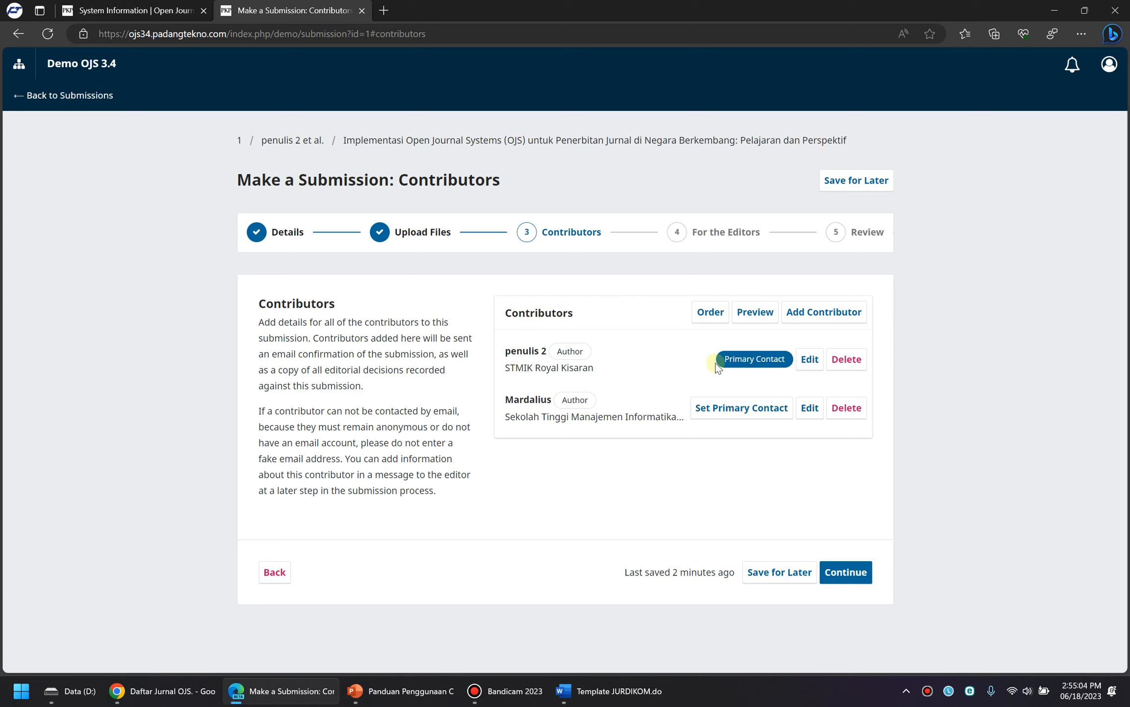
pyautogui.click(735, 407)
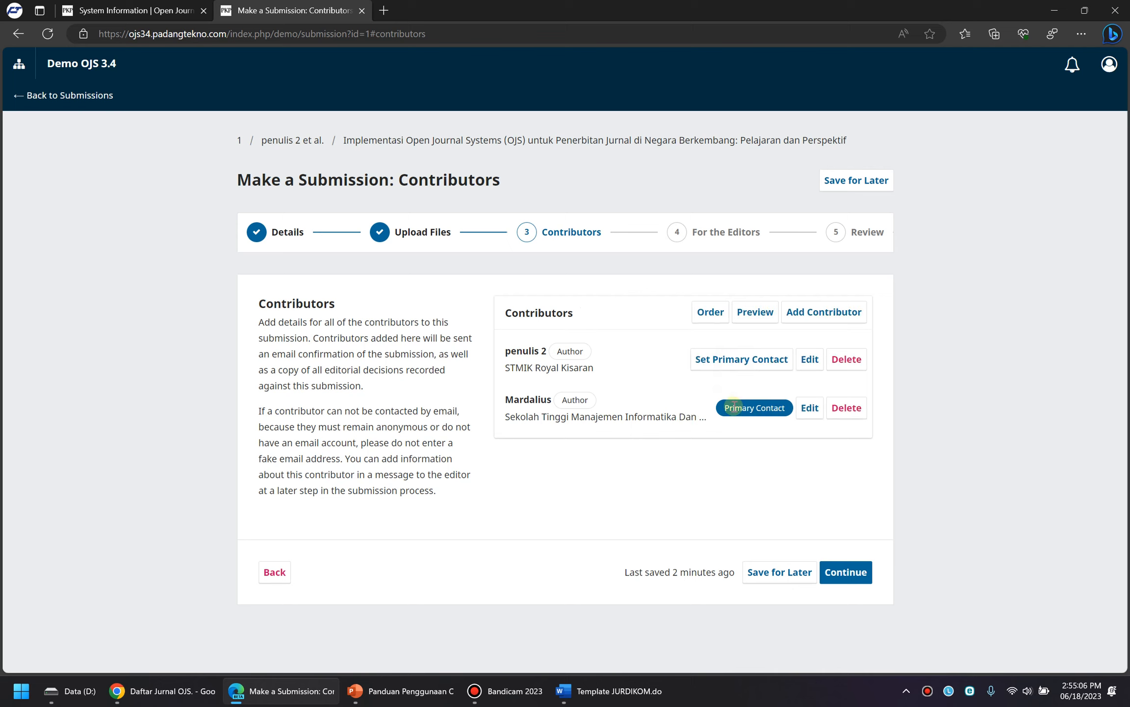
# Restore the original author to first place, save the order, and continue
pyautogui.click(710, 312)
pyautogui.click(824, 416)
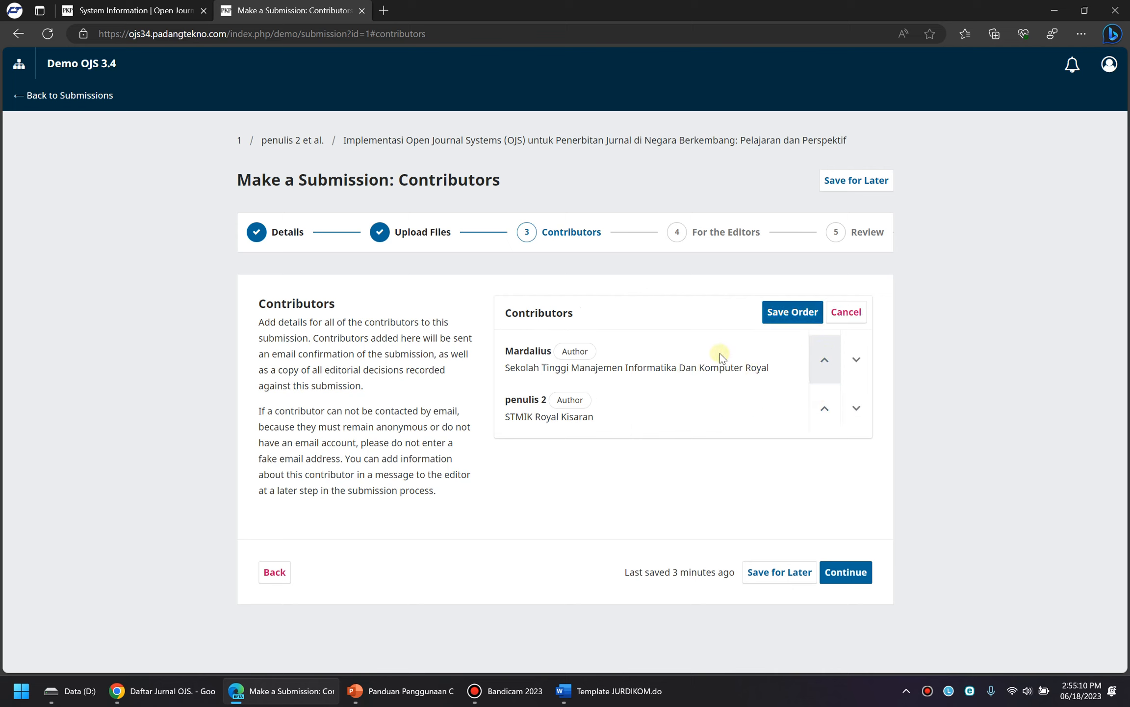
pyautogui.click(785, 312)
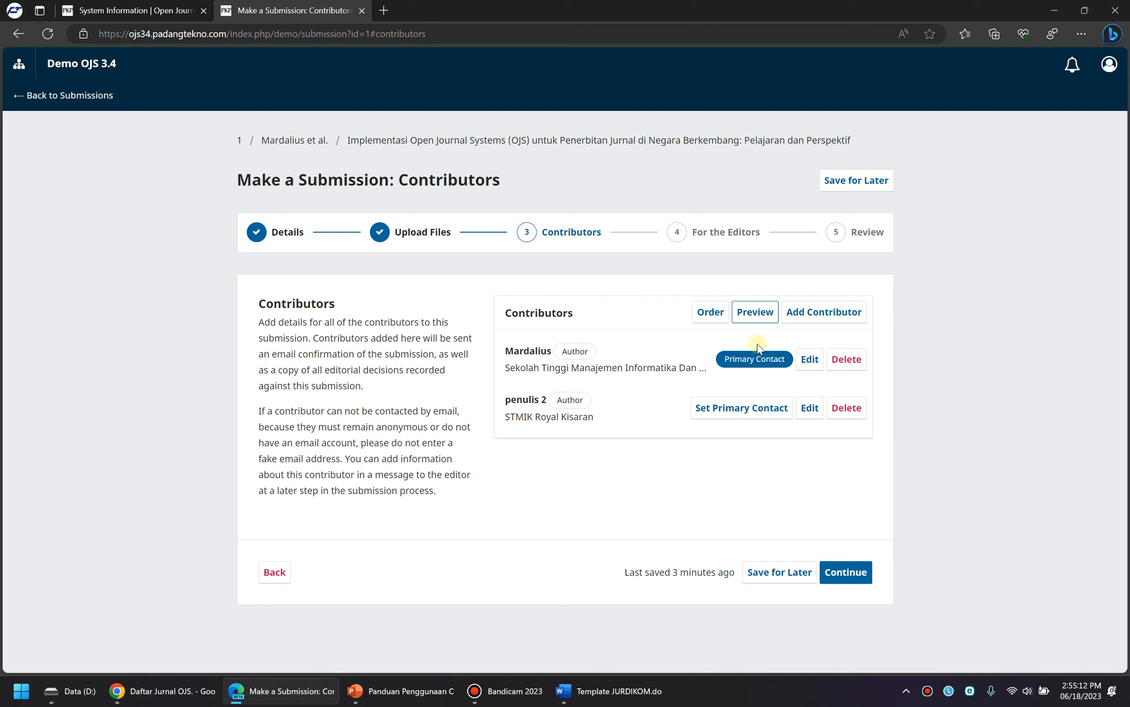
pyautogui.click(843, 575)
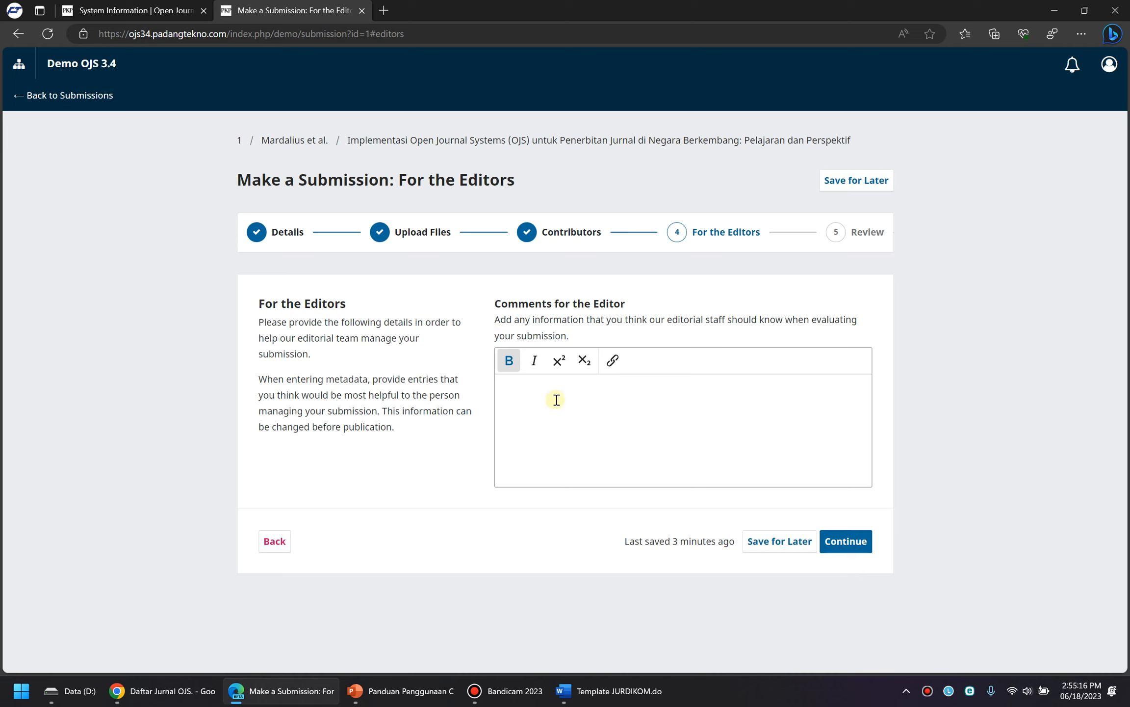
# Leave Comments for the Editor blank and proceed to the Review step
pyautogui.click(557, 399)
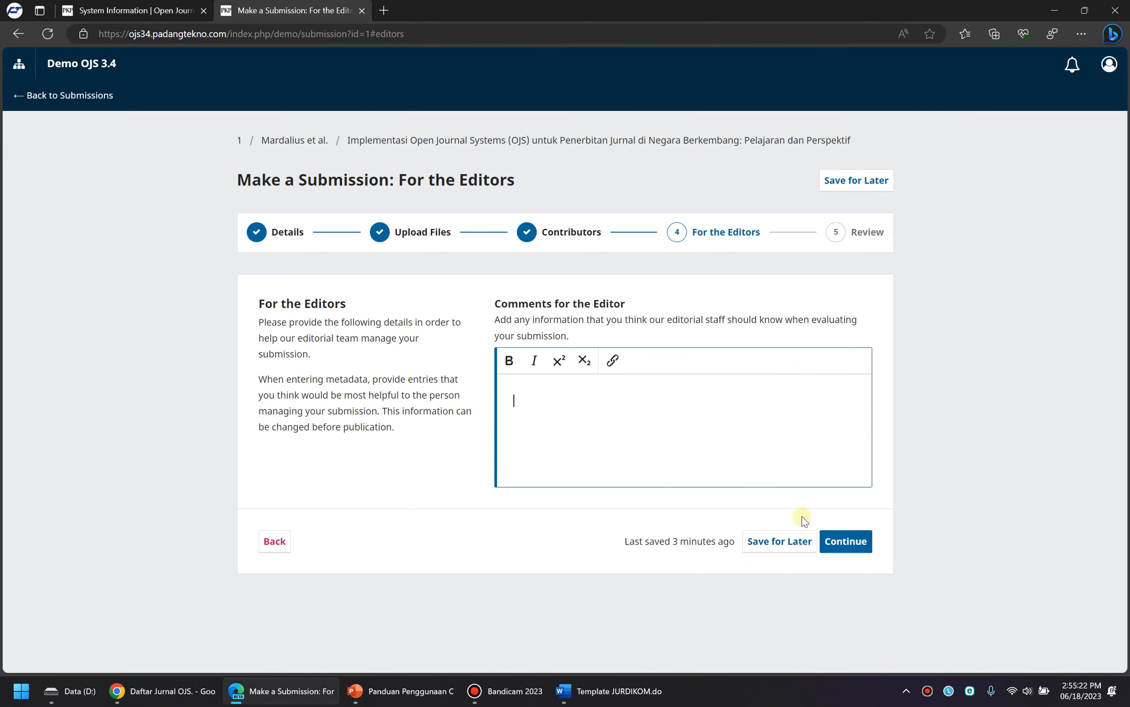
pyautogui.click(838, 550)
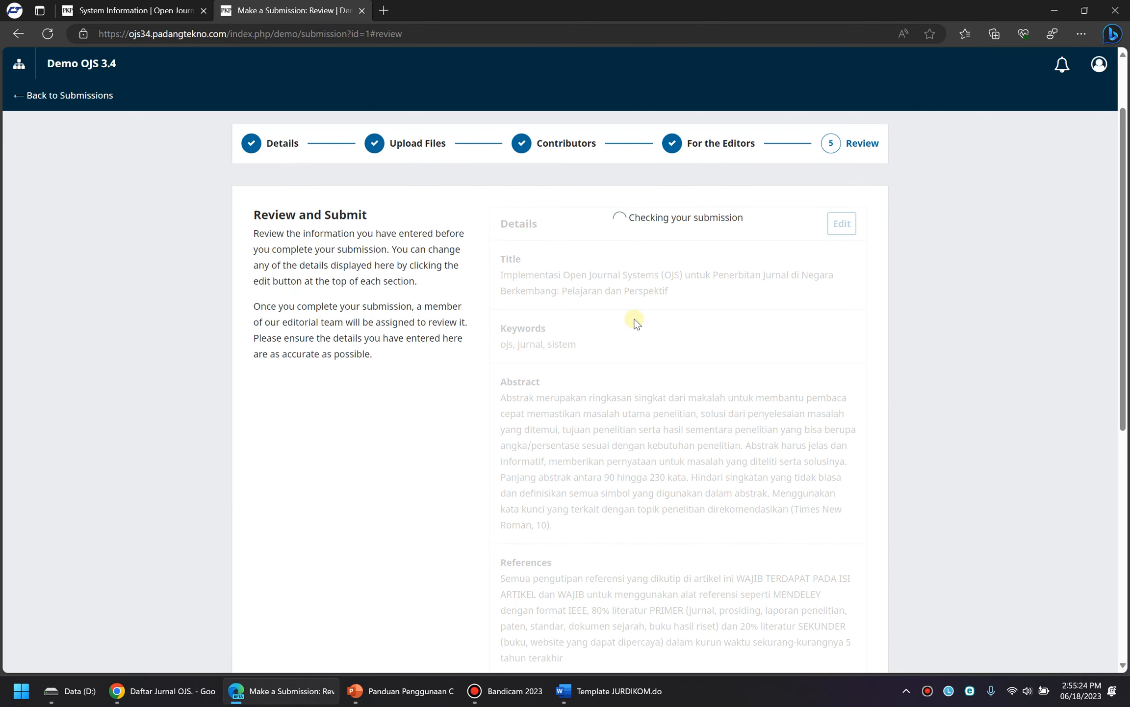
# Look over the review summary, then reopen the Files section for editing
pyautogui.scroll(-6, 558, 245)
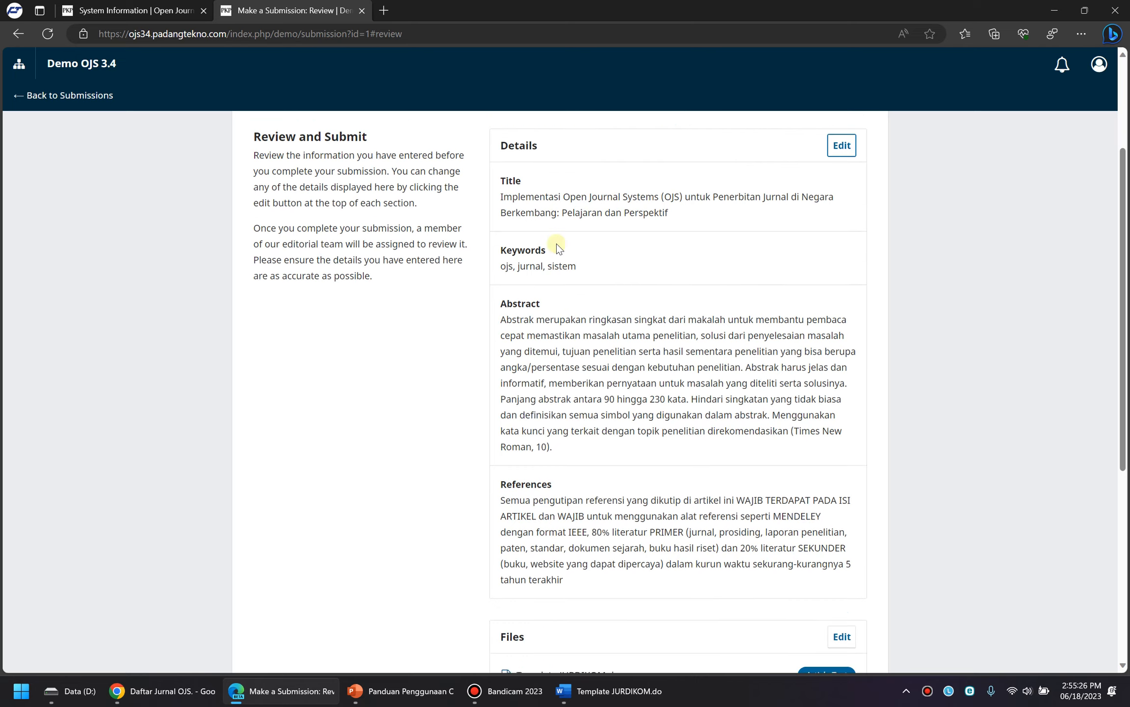
pyautogui.scroll(8, 556, 244)
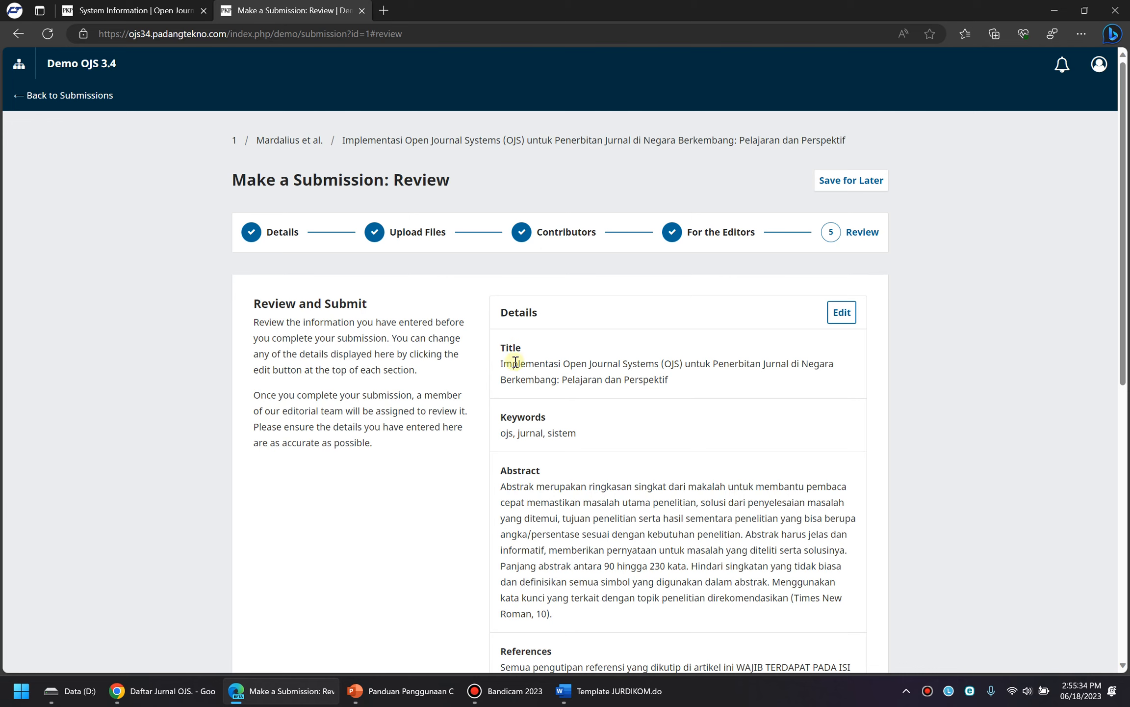
pyautogui.scroll(-3, 507, 426)
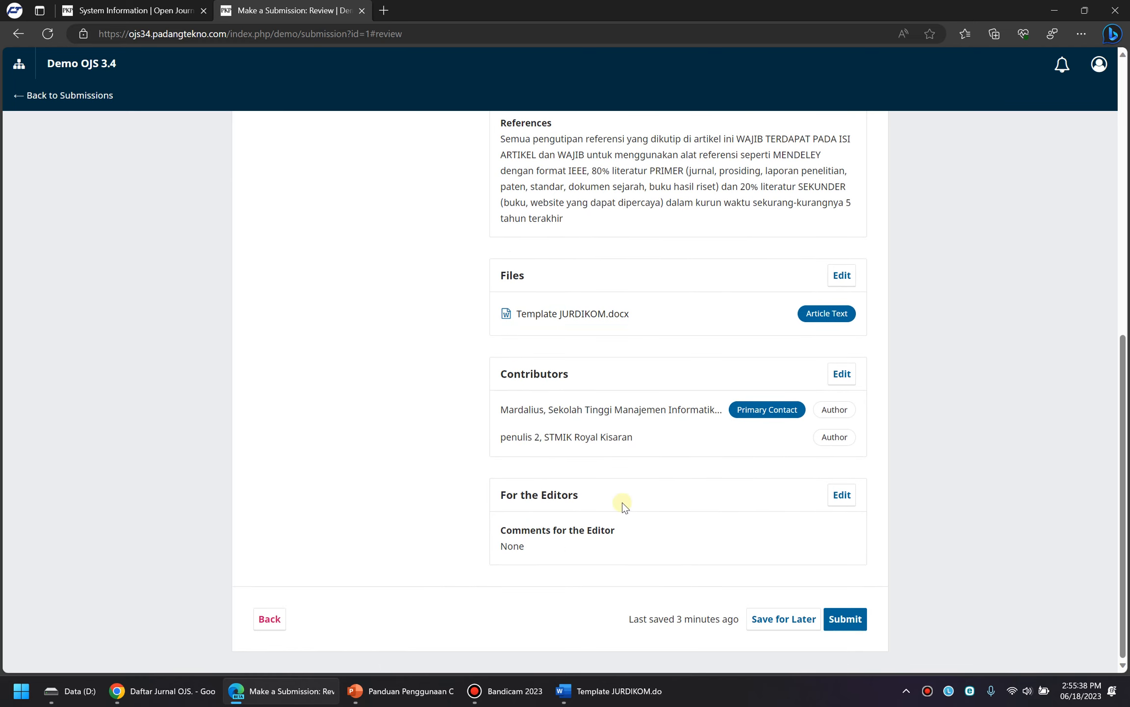
pyautogui.scroll(4, 659, 454)
pyautogui.scroll(4, 659, 452)
pyautogui.scroll(-9, 633, 346)
pyautogui.scroll(6, 638, 344)
pyautogui.scroll(-7, 638, 343)
pyautogui.scroll(2, 601, 335)
pyautogui.scroll(-2, 840, 434)
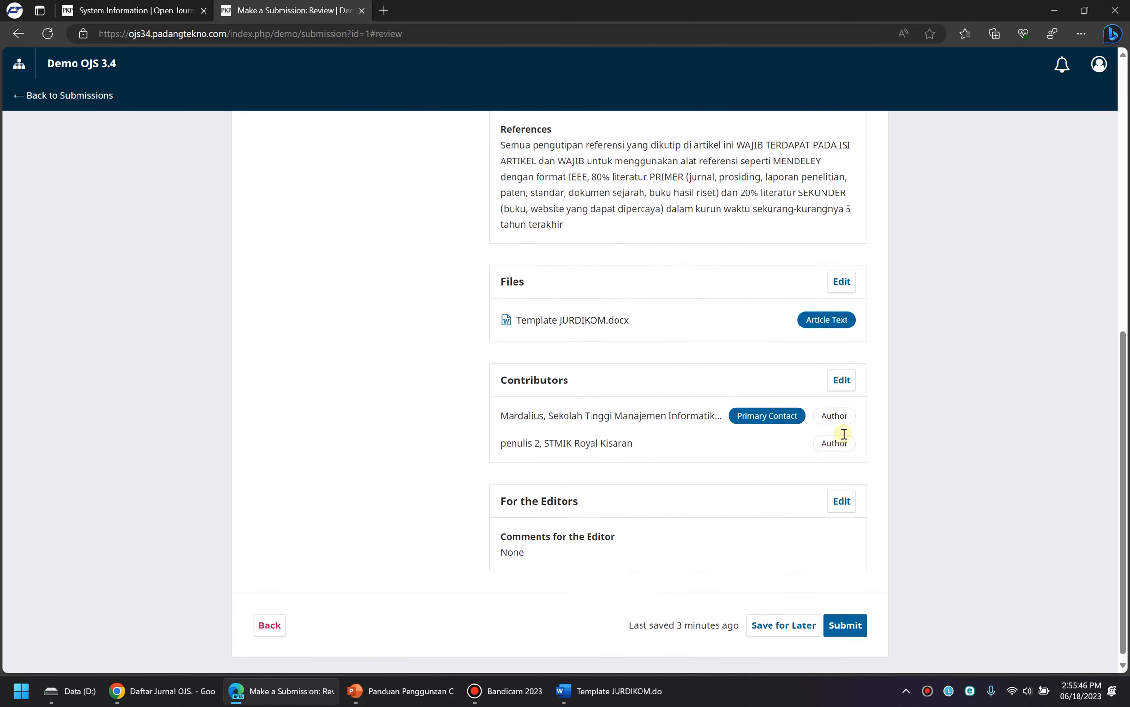
pyautogui.scroll(10, 840, 461)
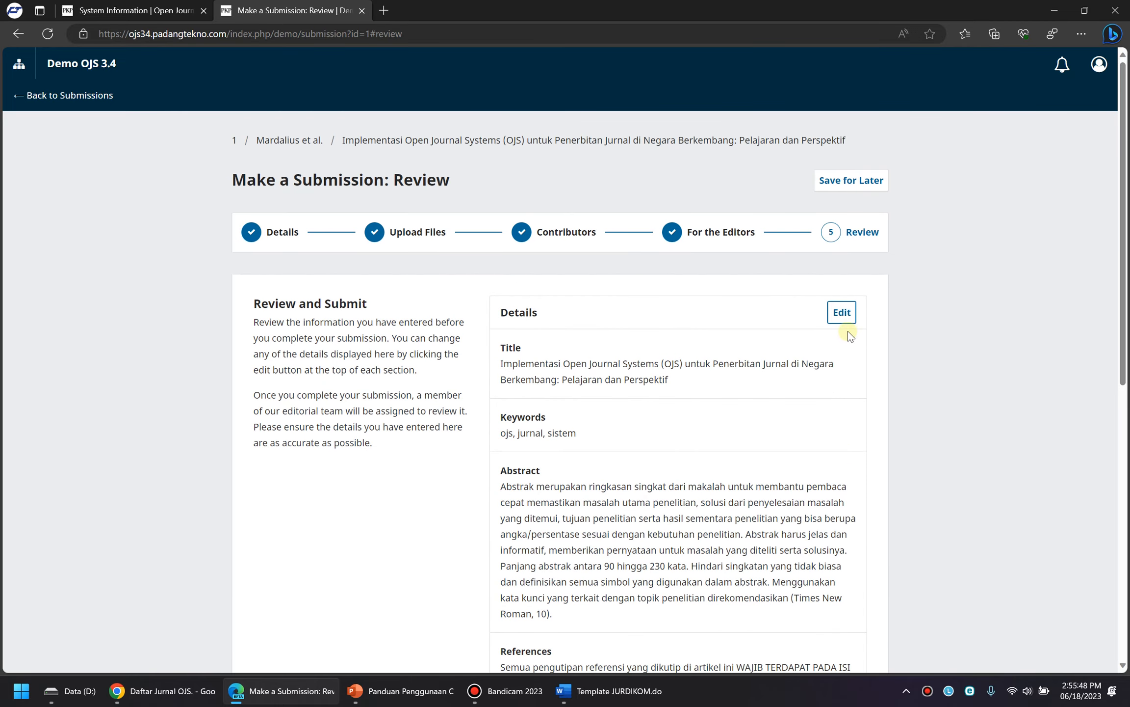
pyautogui.scroll(-10, 842, 324)
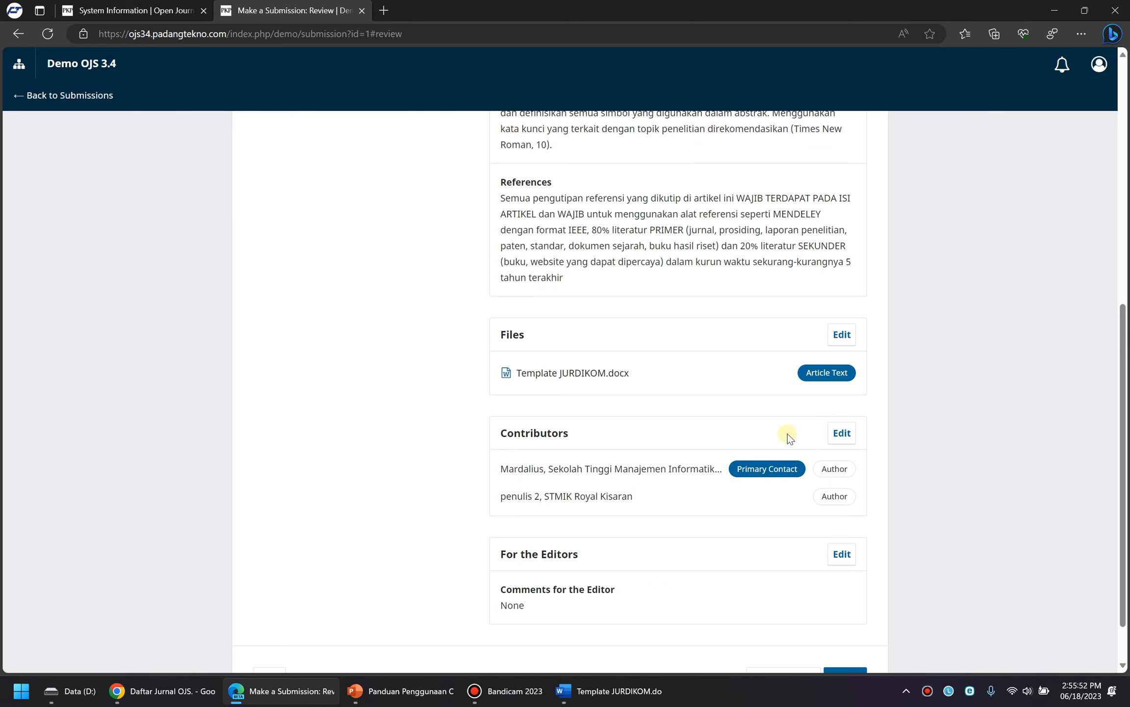
pyautogui.scroll(-2, 810, 549)
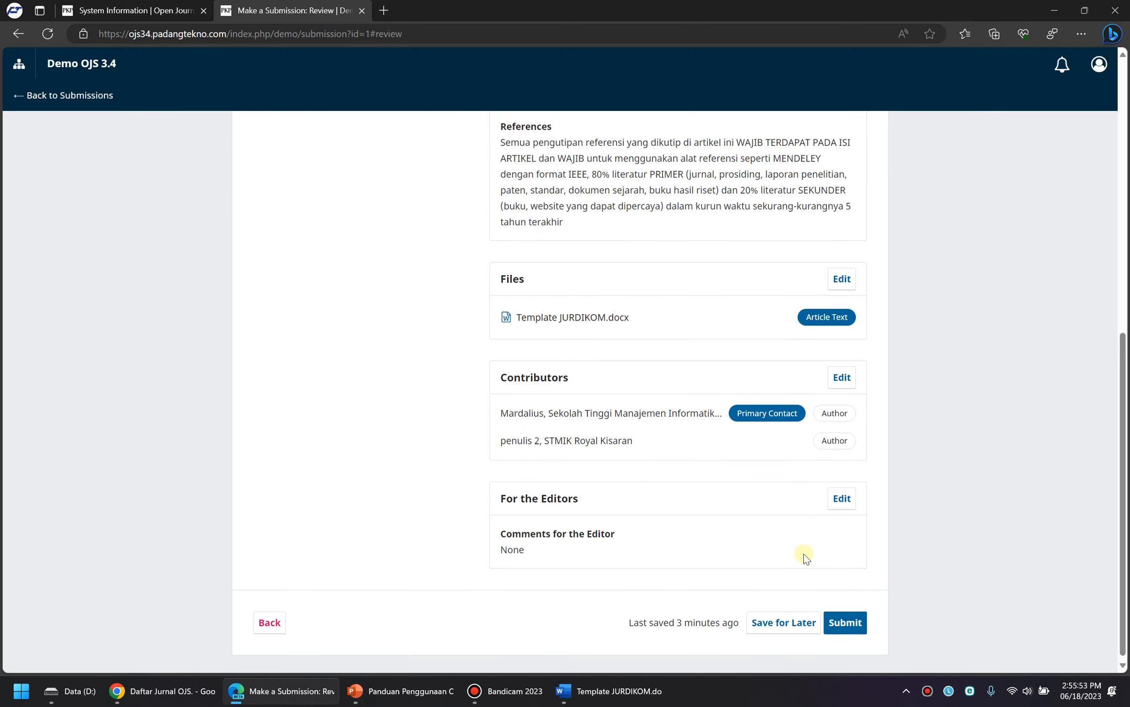
pyautogui.click(842, 276)
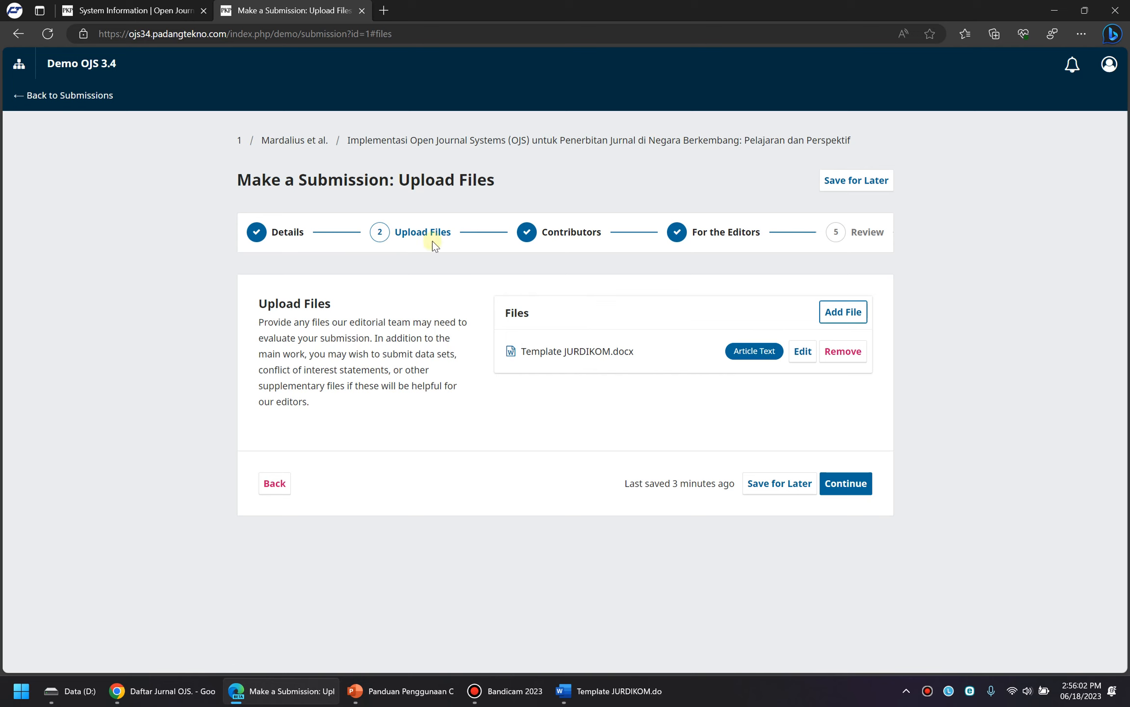
# Return to Review and submit the article, confirming in the dialog
pyautogui.click(873, 236)
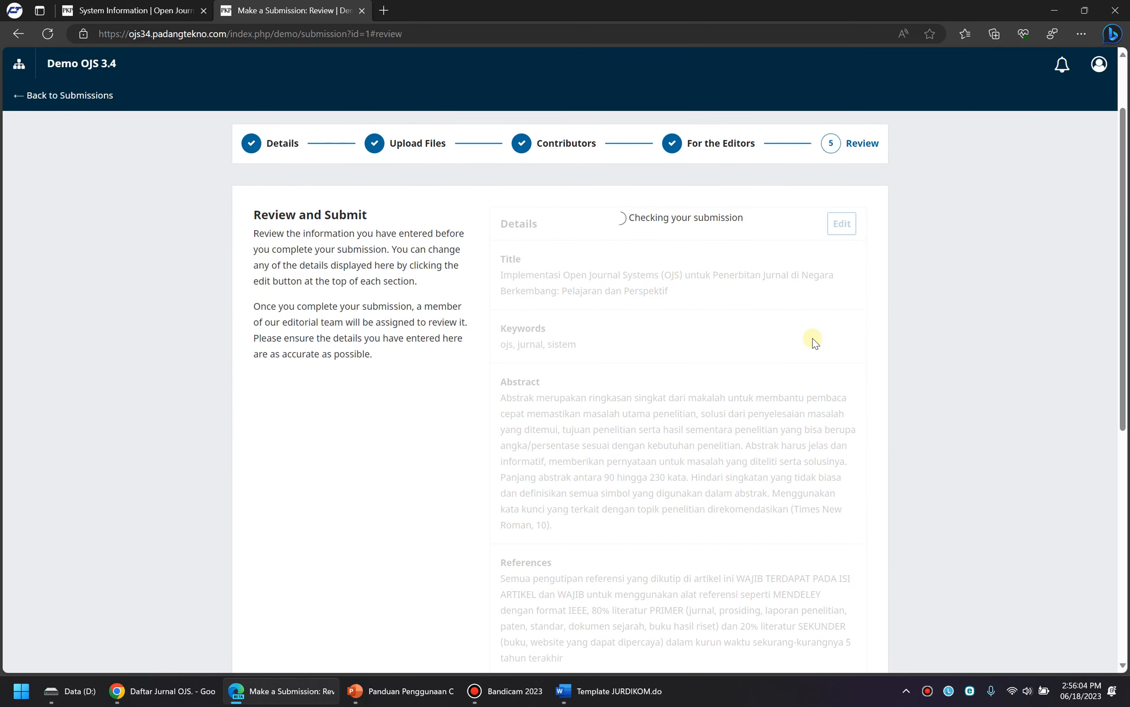
pyautogui.scroll(-8, 806, 337)
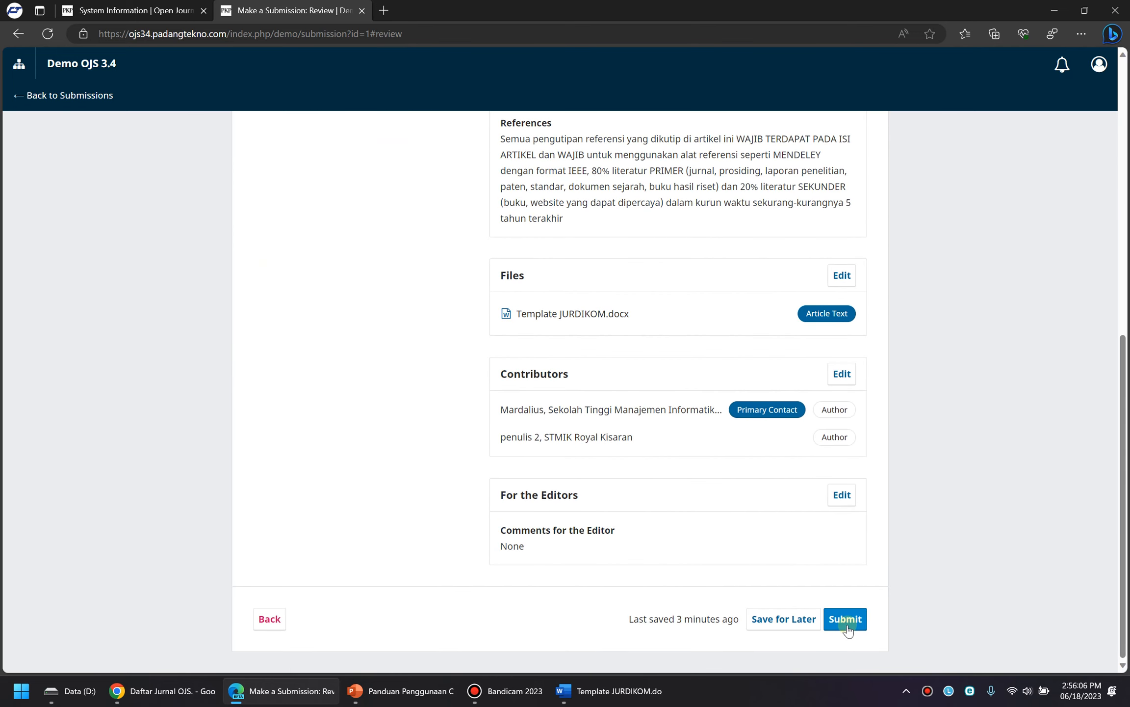
pyautogui.click(846, 619)
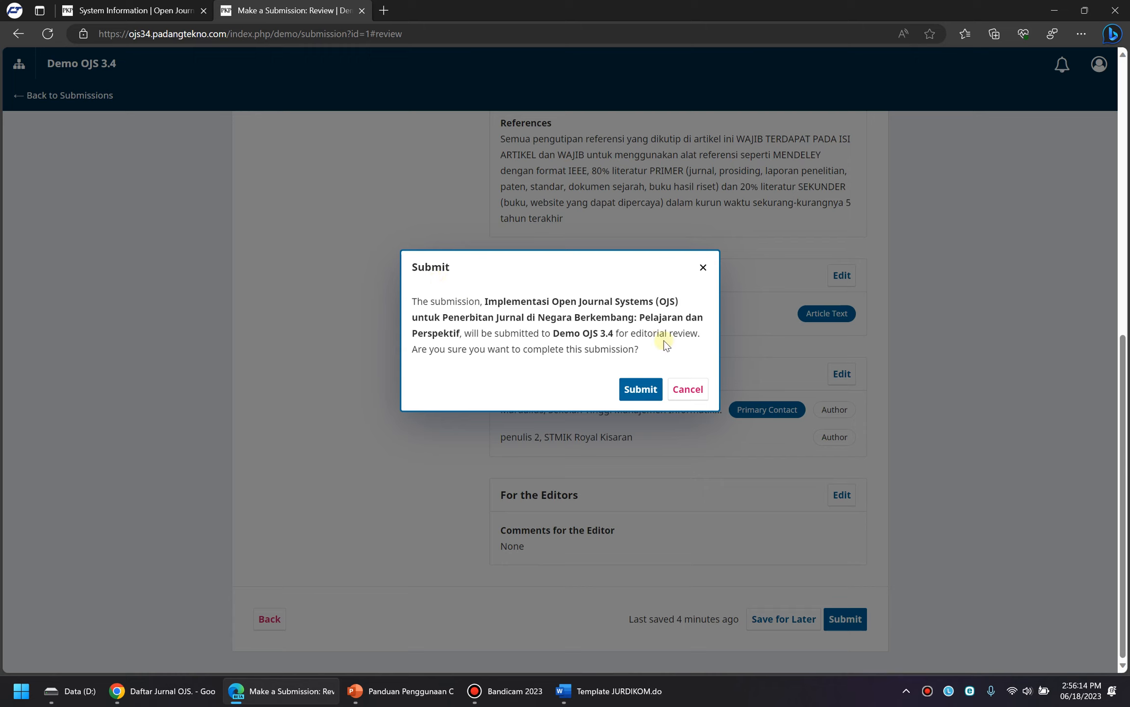
pyautogui.click(631, 393)
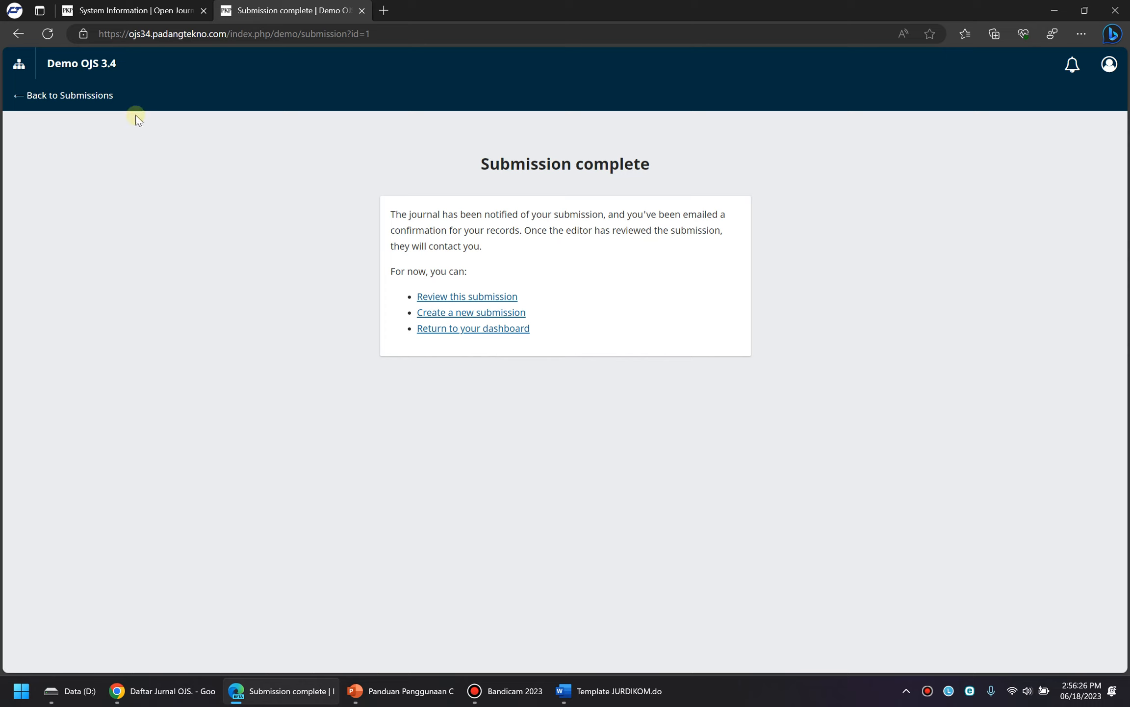
# Go back to Submissions and expand, then collapse, the new article's details row
pyautogui.click(58, 99)
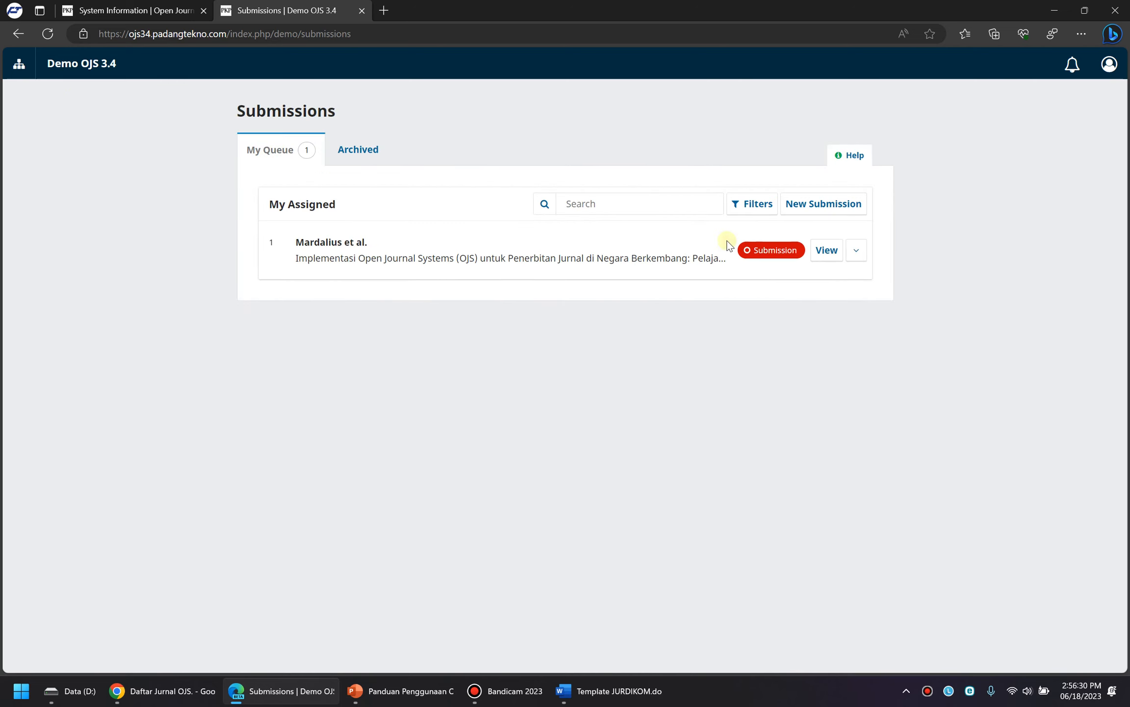
pyautogui.click(847, 254)
pyautogui.click(849, 254)
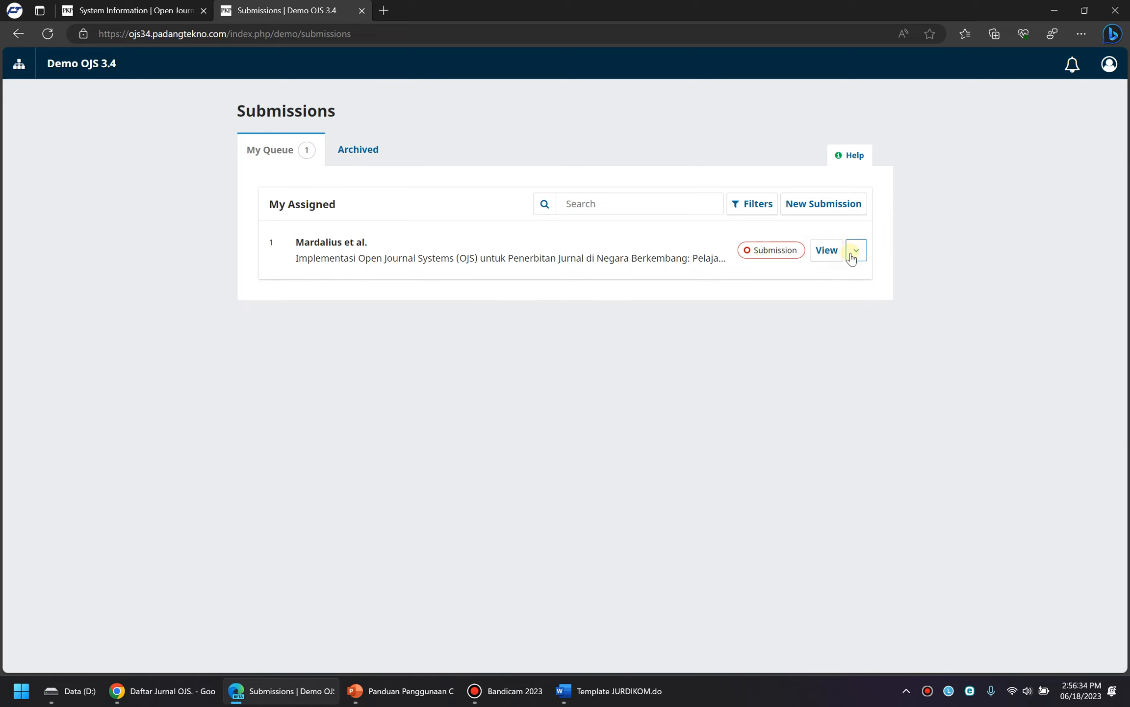
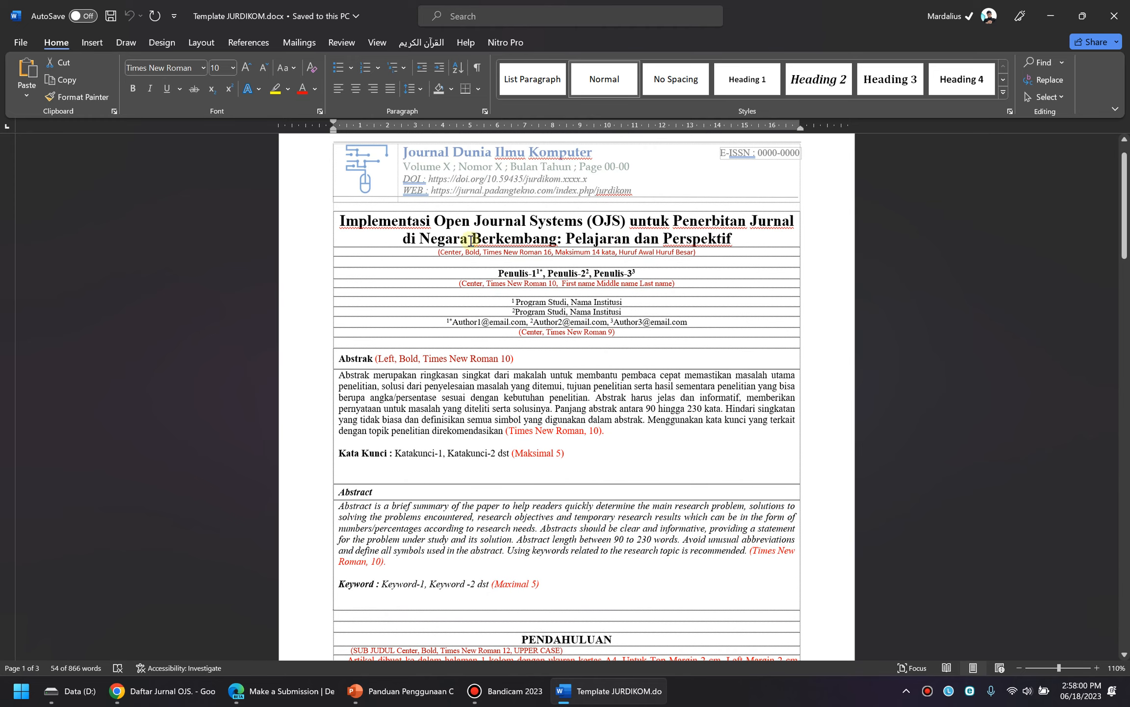
# Copy the article title from Word into the OJS submission Title field
pyautogui.moveTo(674, 221); pyautogui.dragTo(733, 240)
pyautogui.hotkey('ctrl', 'c')
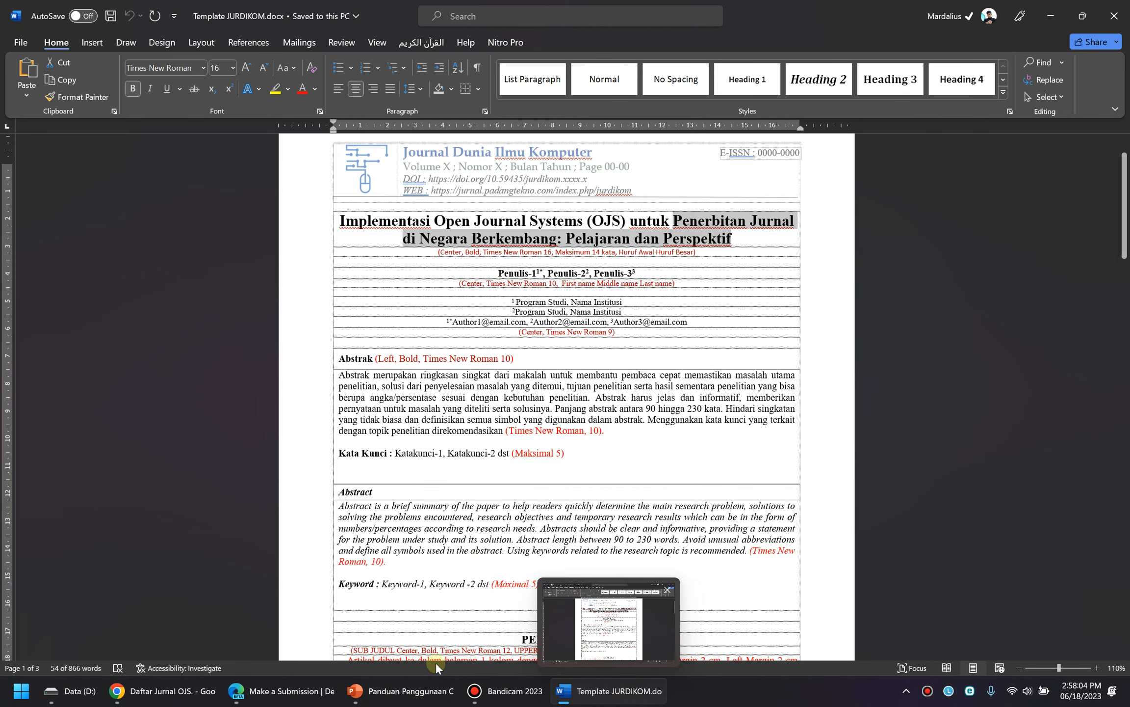
pyautogui.click(278, 689)
pyautogui.click(538, 400)
pyautogui.hotkey('ctrl', 'v')
pyautogui.scroll(-4, 719, 369)
# Confirm the submission checklist and privacy consent, then begin the submission
pyautogui.click(547, 469)
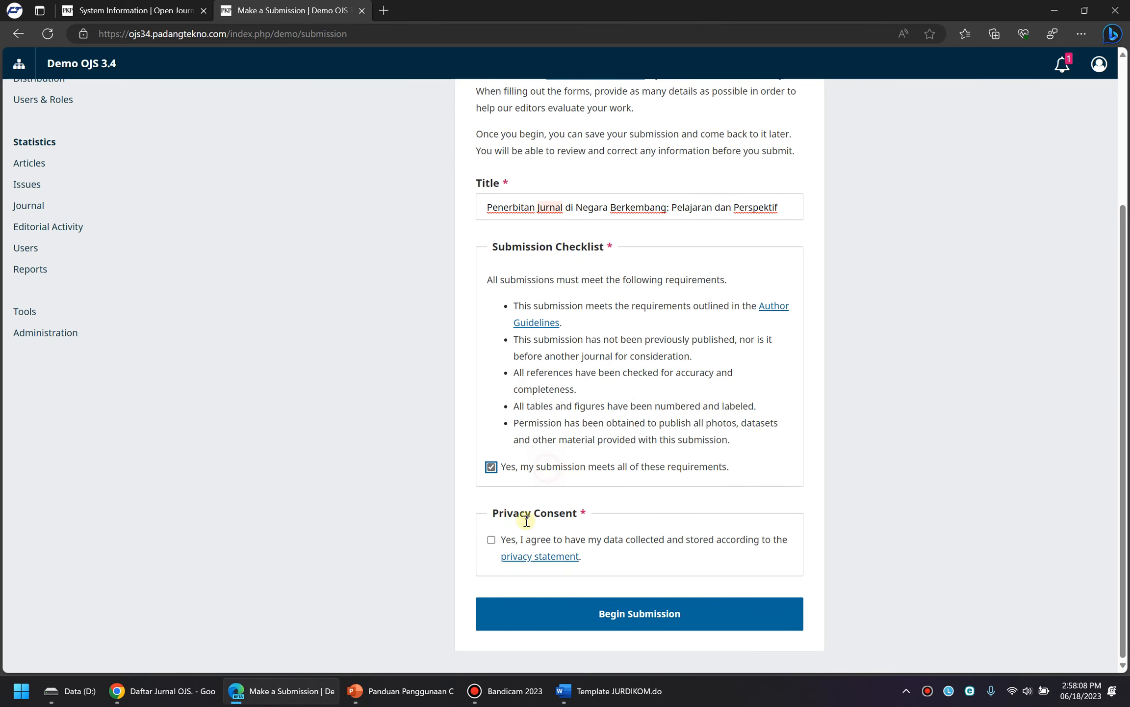
pyautogui.click(515, 542)
pyautogui.click(619, 612)
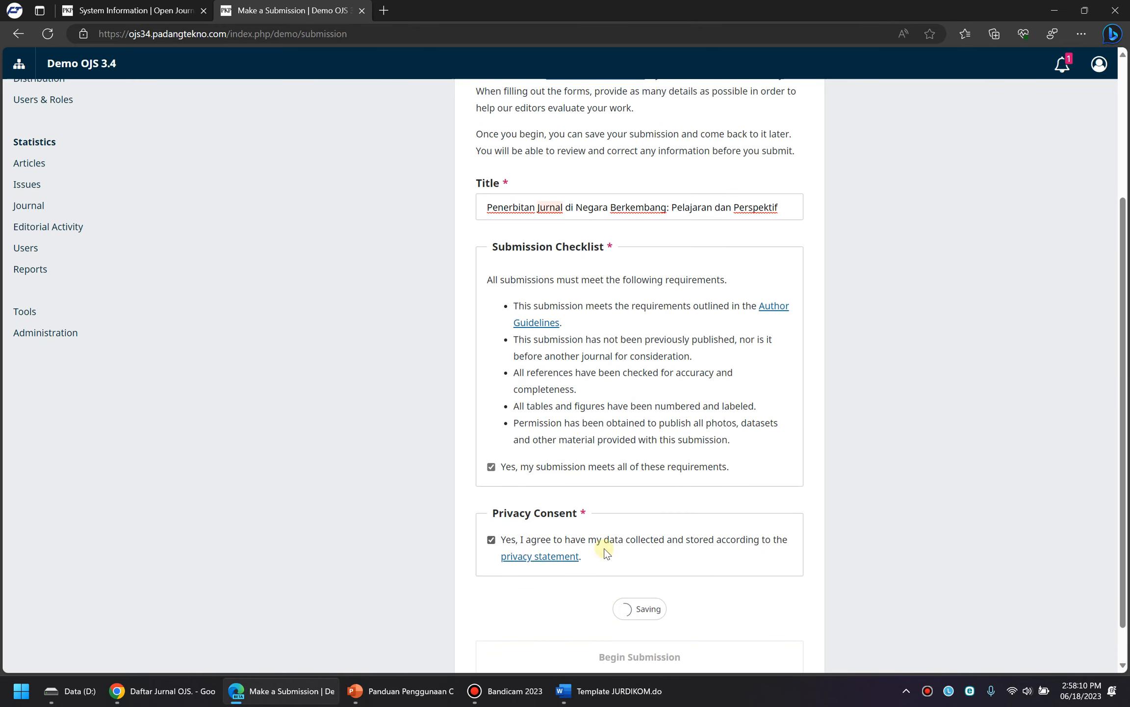
# Add the keyword ojs to the submission
pyautogui.click(599, 387)
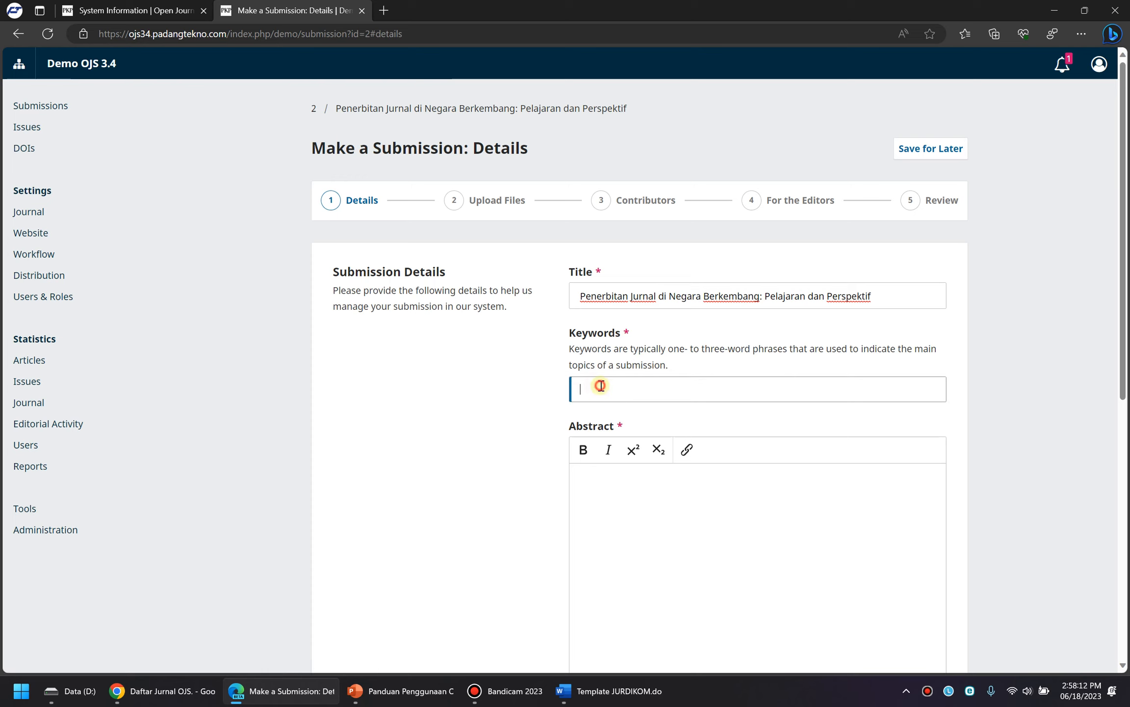
pyautogui.write('ojs')
pyautogui.press('Return')
pyautogui.scroll(-5, 614, 294)
# Paste the English abstract paragraph from the Word template into the Abstract
pyautogui.click(628, 197)
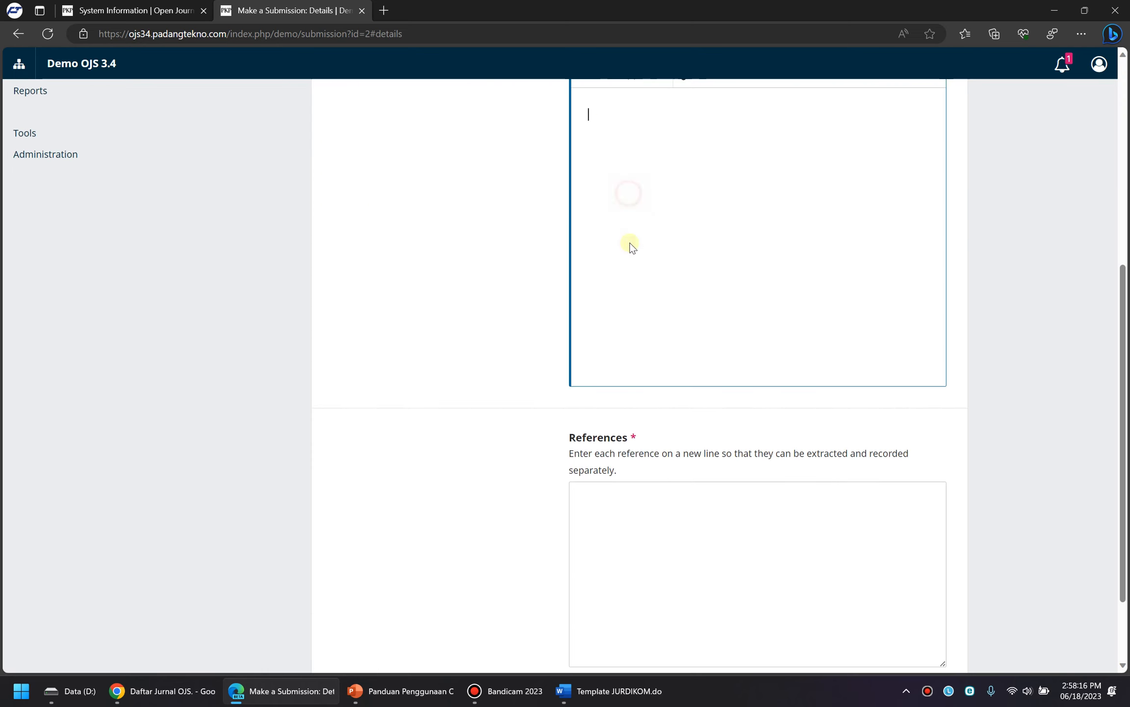
pyautogui.click(617, 691)
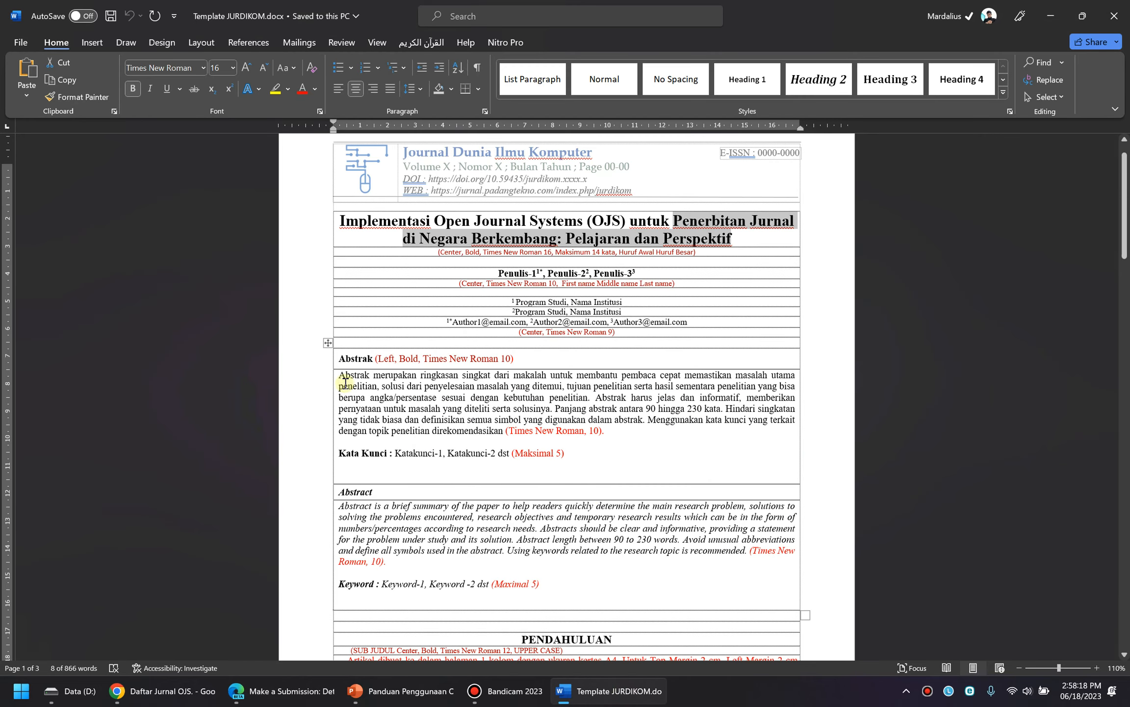
pyautogui.tripleClick(374, 522)
pyautogui.hotkey('ctrl', 'c')
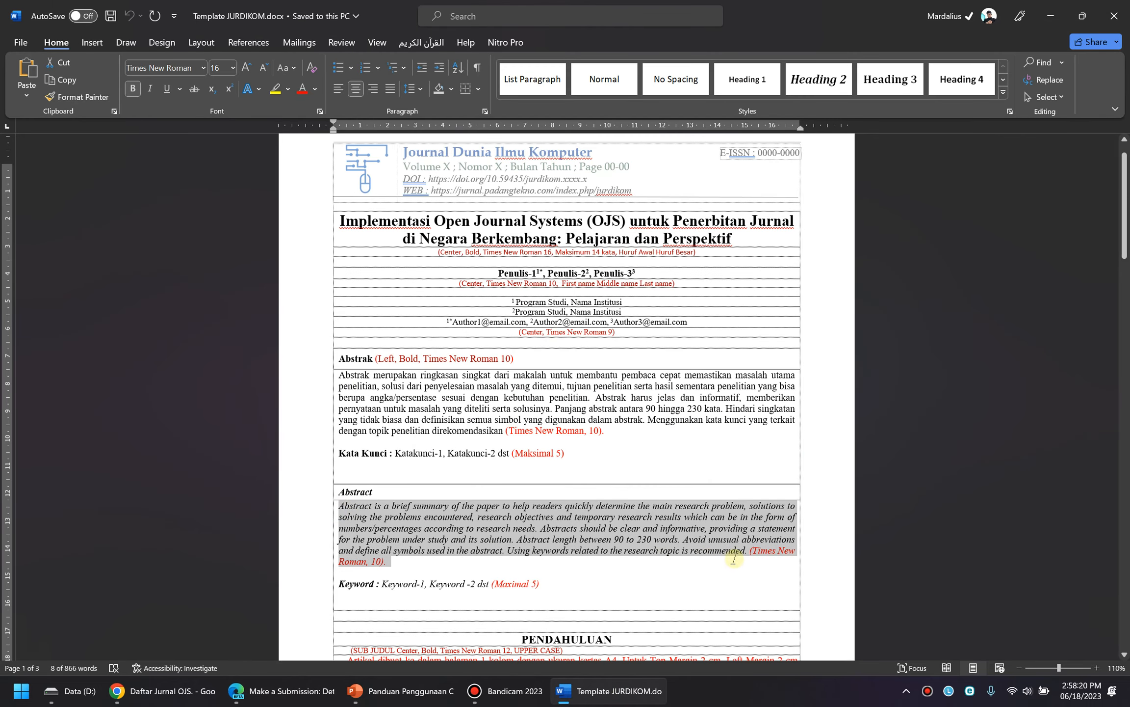
pyautogui.click(623, 681)
pyautogui.scroll(5, 621, 383)
pyautogui.hotkey('ctrl', 'v')
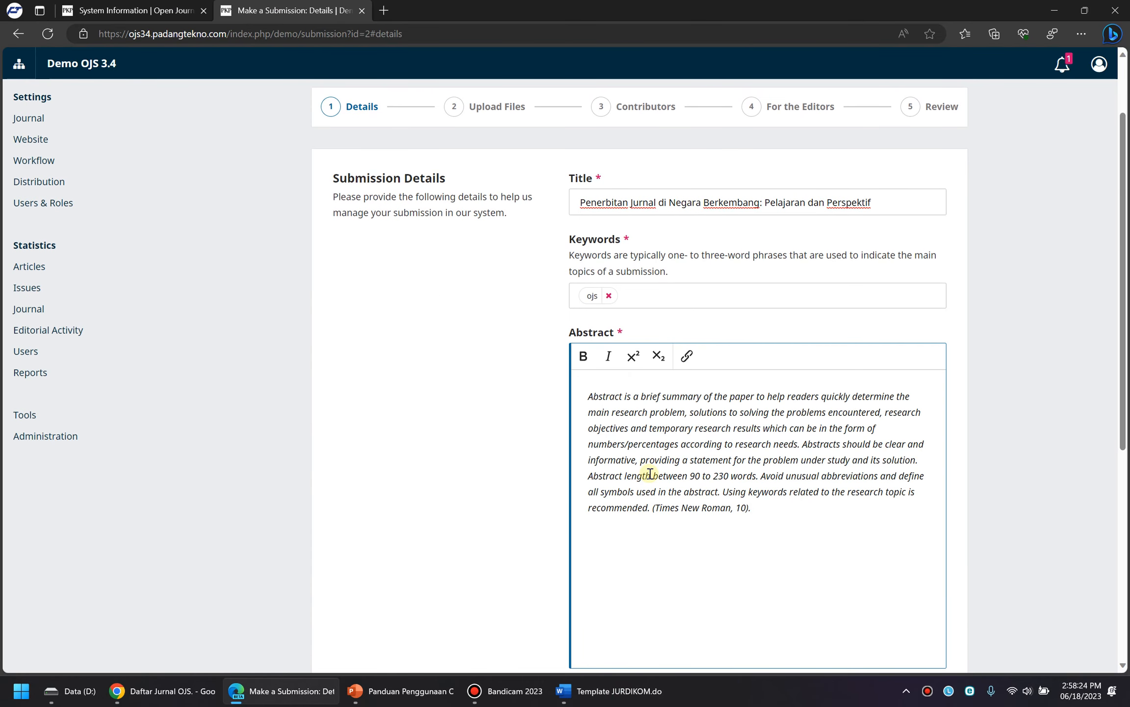
# Paste the reference paragraph from the template into the References box
pyautogui.scroll(-7, 650, 472)
pyautogui.click(615, 396)
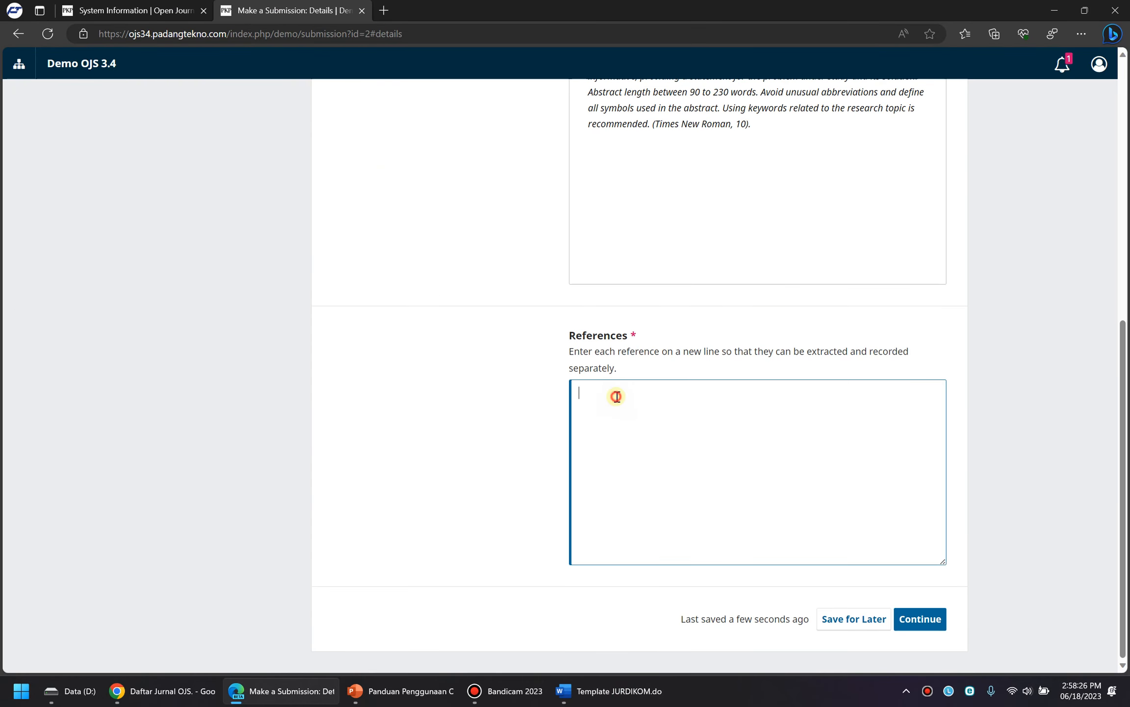
pyautogui.click(650, 703)
pyautogui.scroll(-15, 492, 495)
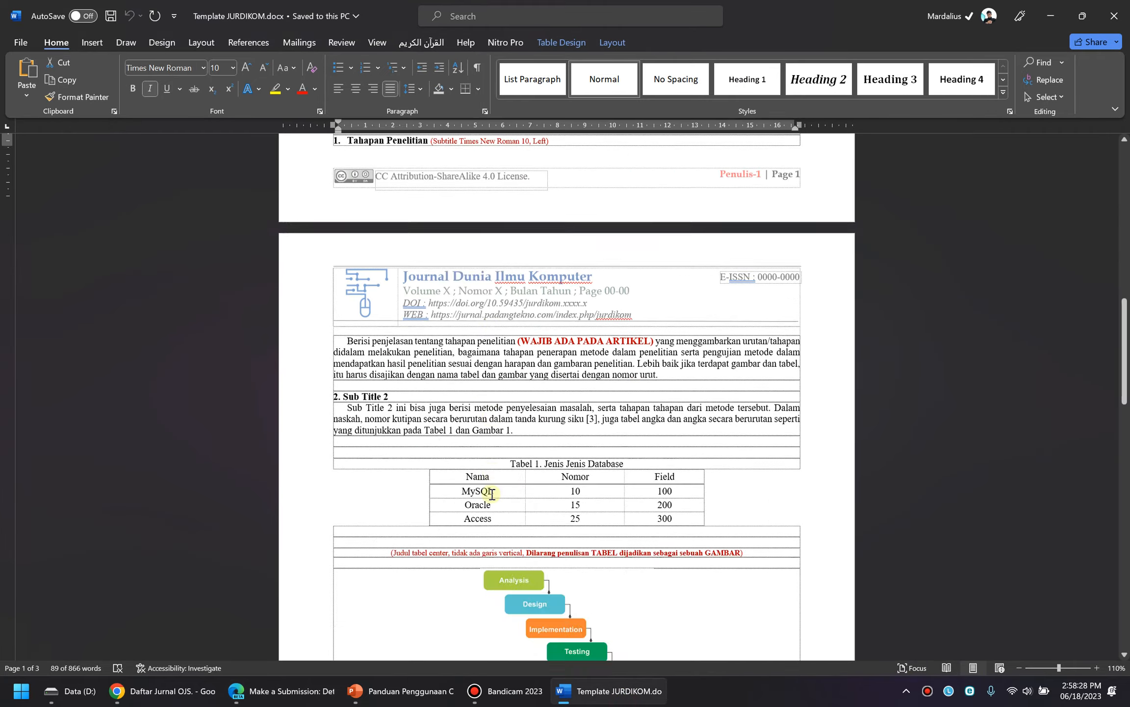
pyautogui.scroll(-8, 492, 494)
pyautogui.moveTo(333, 252); pyautogui.dragTo(646, 293)
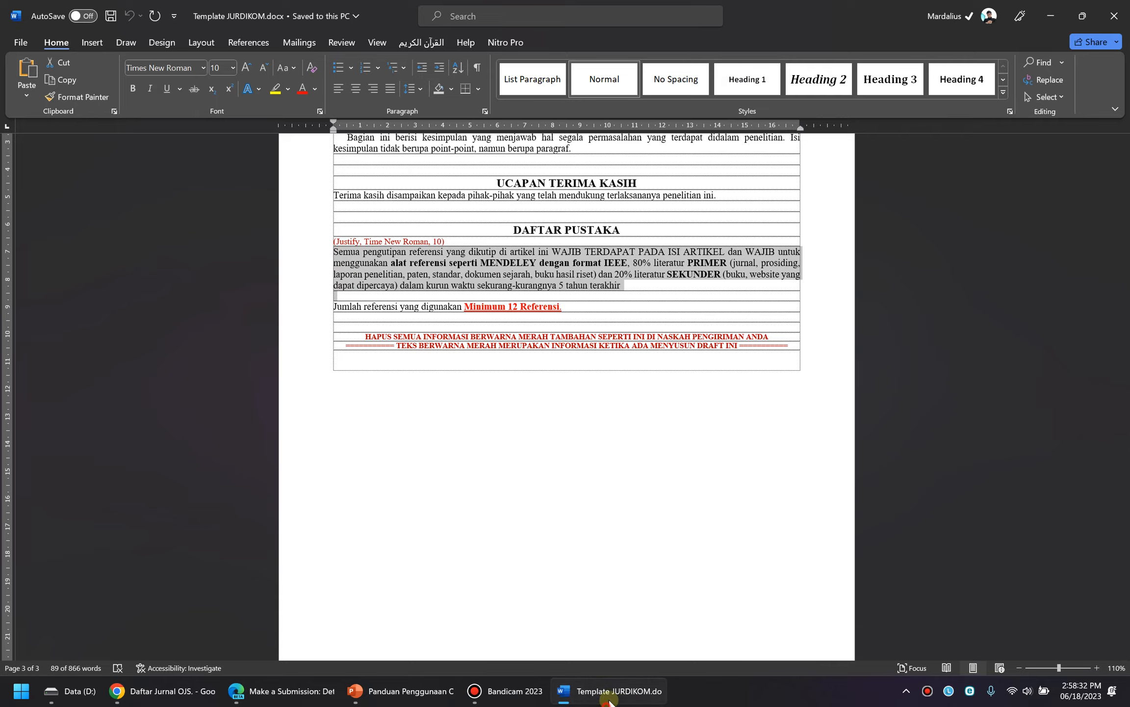
pyautogui.click(608, 701)
pyautogui.hotkey('ctrl', 'v')
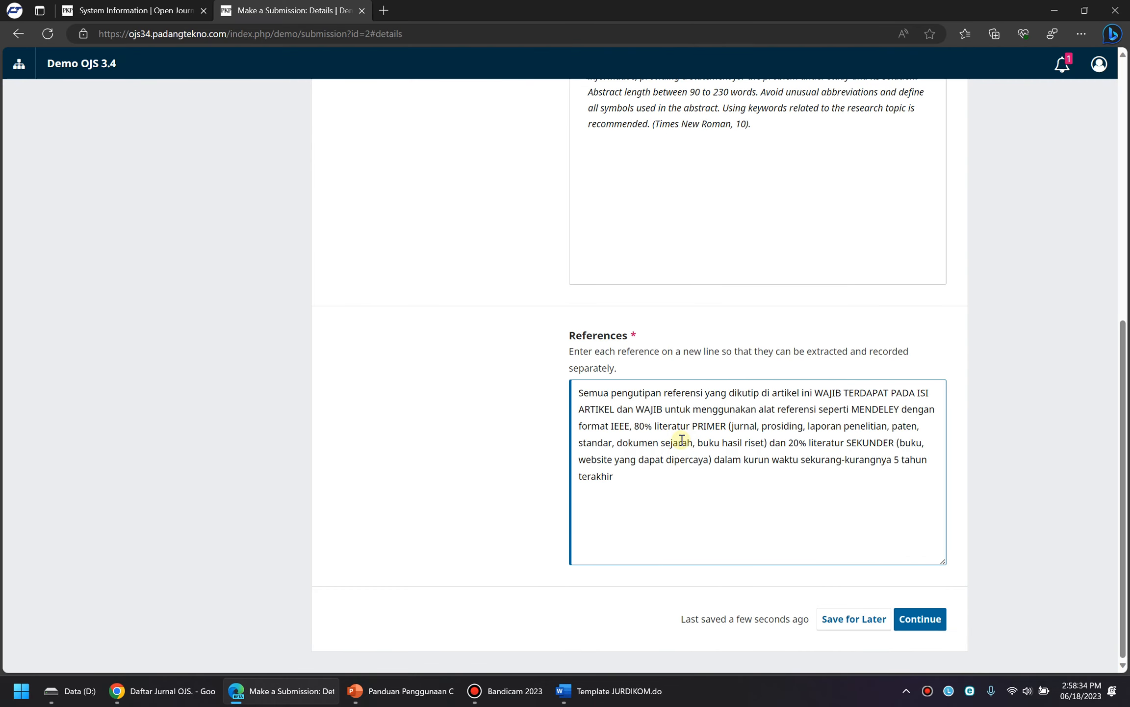
# Look over the completed details and continue to file upload
pyautogui.scroll(7, 682, 440)
pyautogui.scroll(-7, 687, 444)
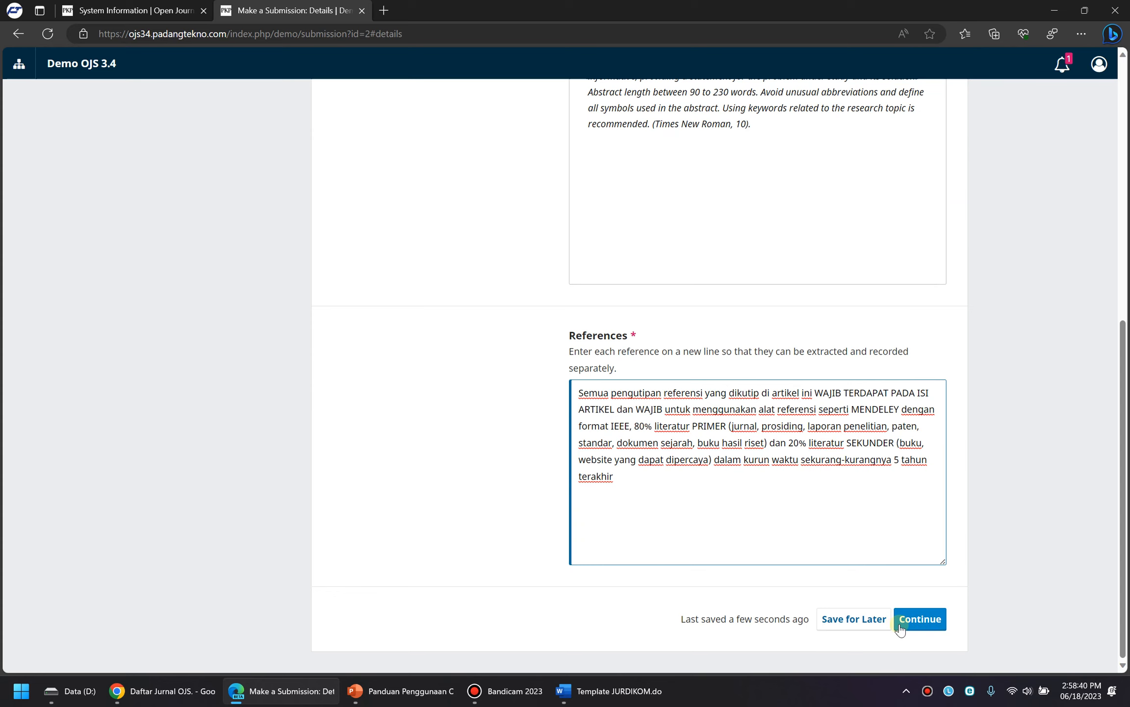
pyautogui.scroll(1, 912, 624)
pyautogui.scroll(-1, 912, 623)
pyautogui.click(915, 620)
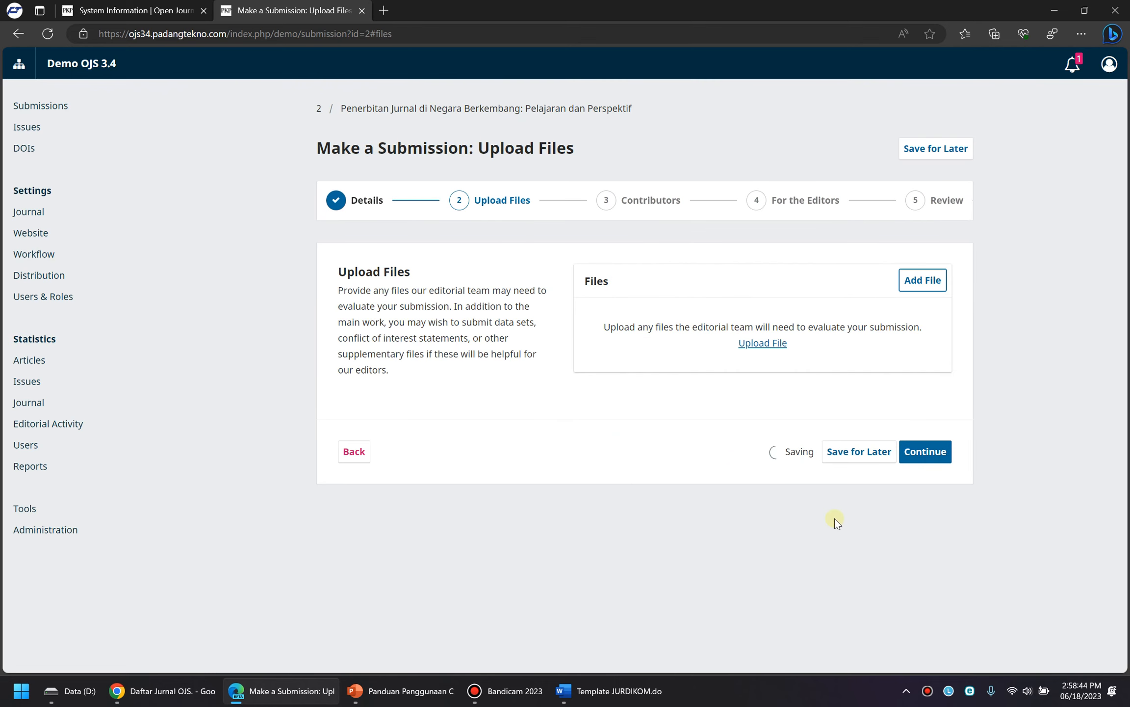
# Upload Template JURDIKOM.docx as Article Text and continue to Contributors
pyautogui.click(764, 342)
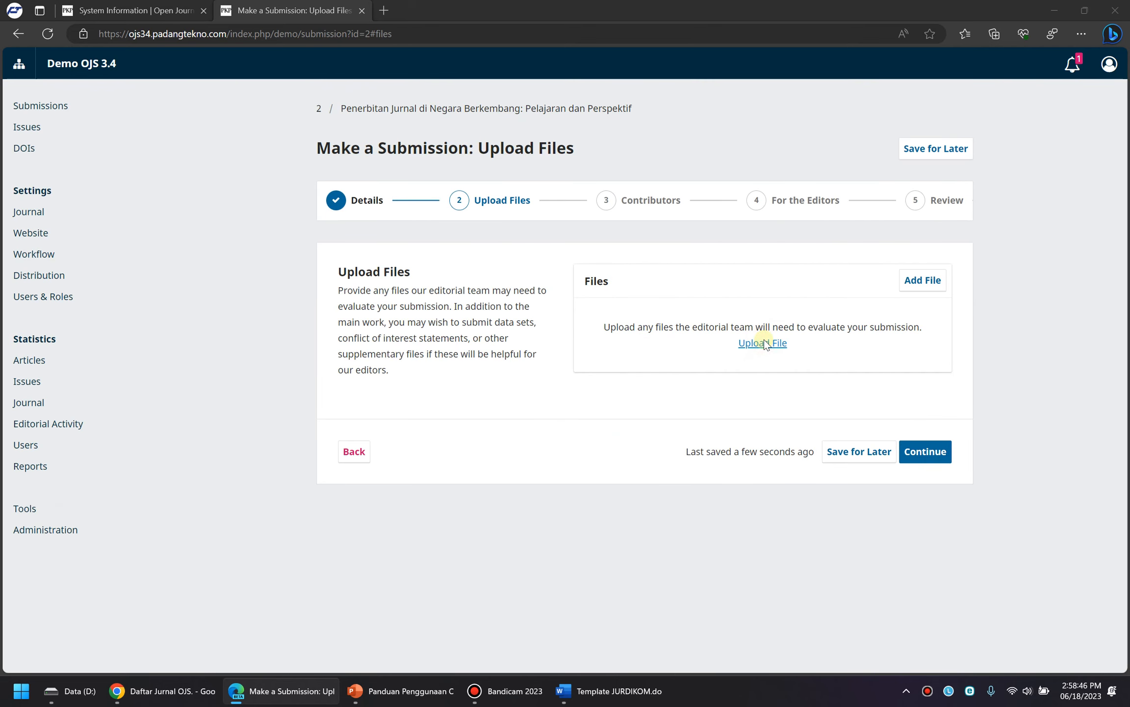
pyautogui.doubleClick(495, 228)
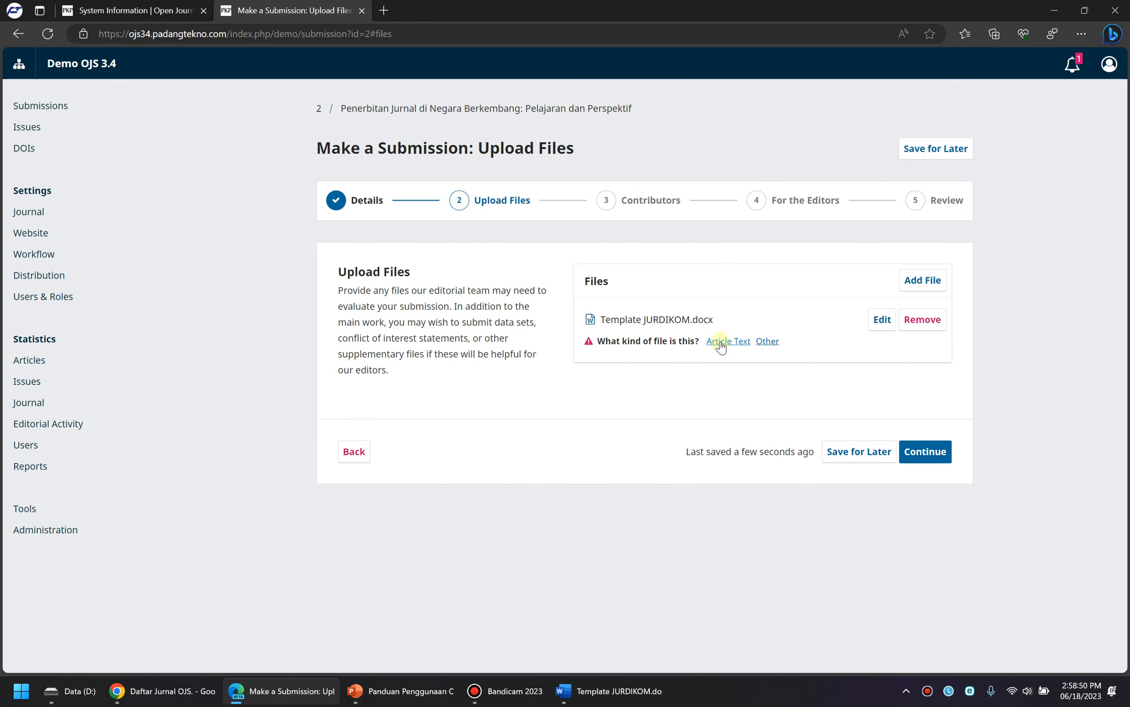
pyautogui.click(720, 342)
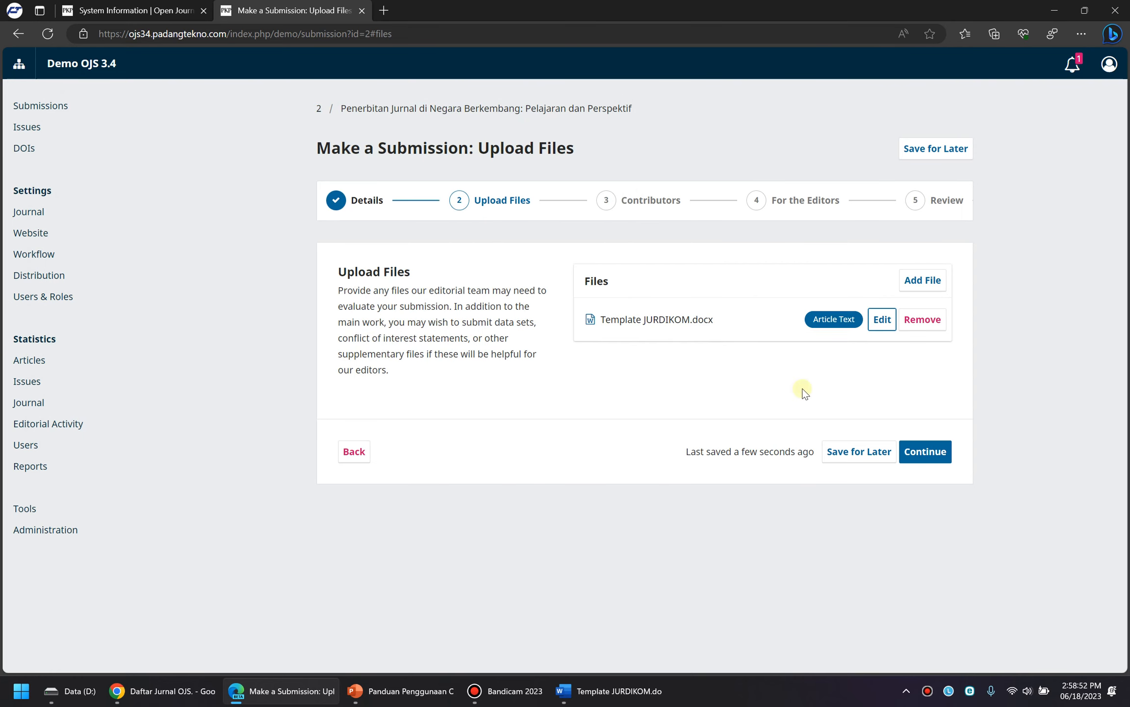
pyautogui.click(913, 460)
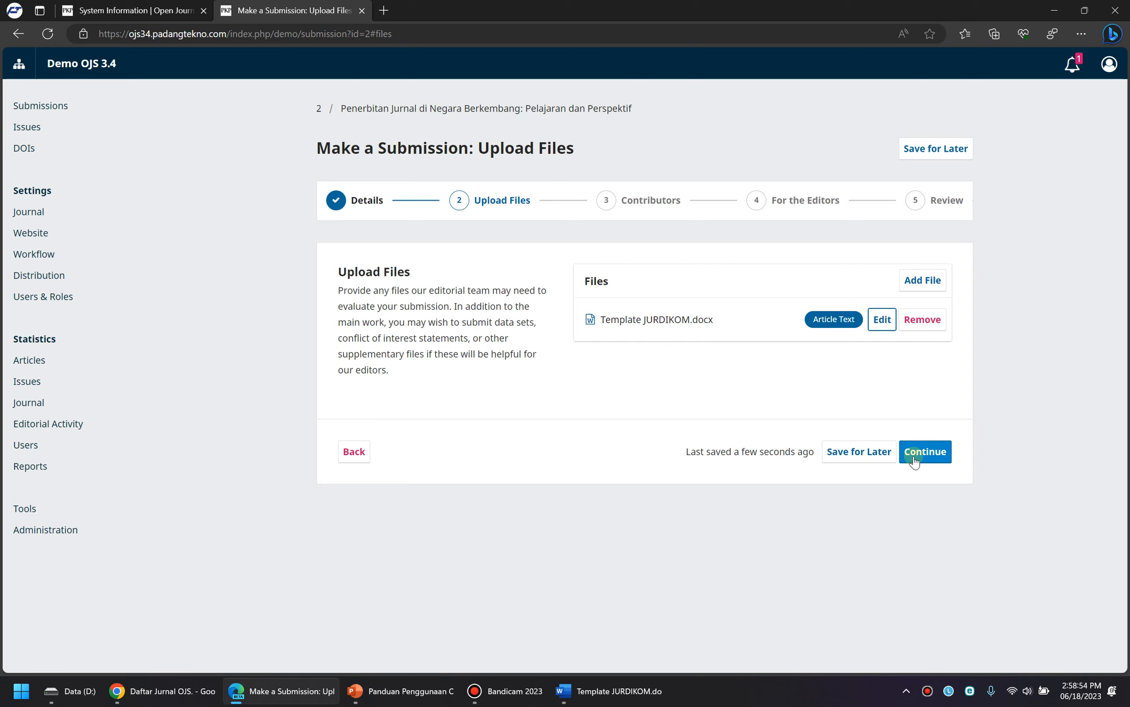
pyautogui.click(913, 461)
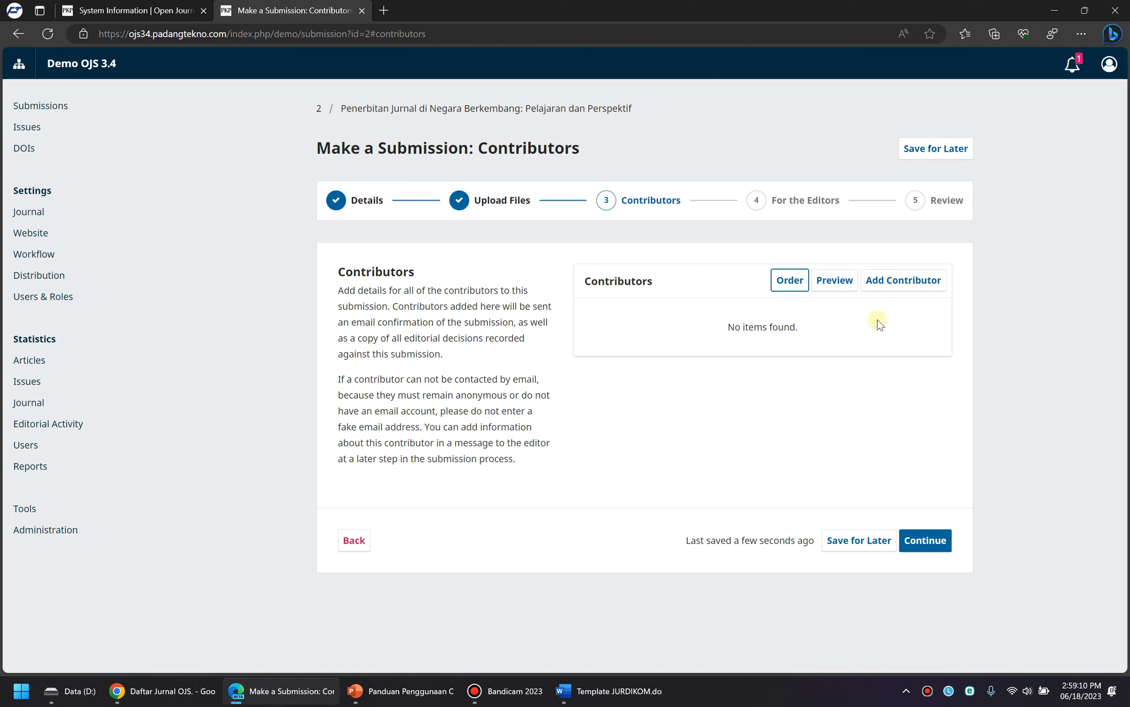
# Add a new contributor and enter the author's given name, correcting typos
pyautogui.click(901, 287)
pyautogui.click(340, 129)
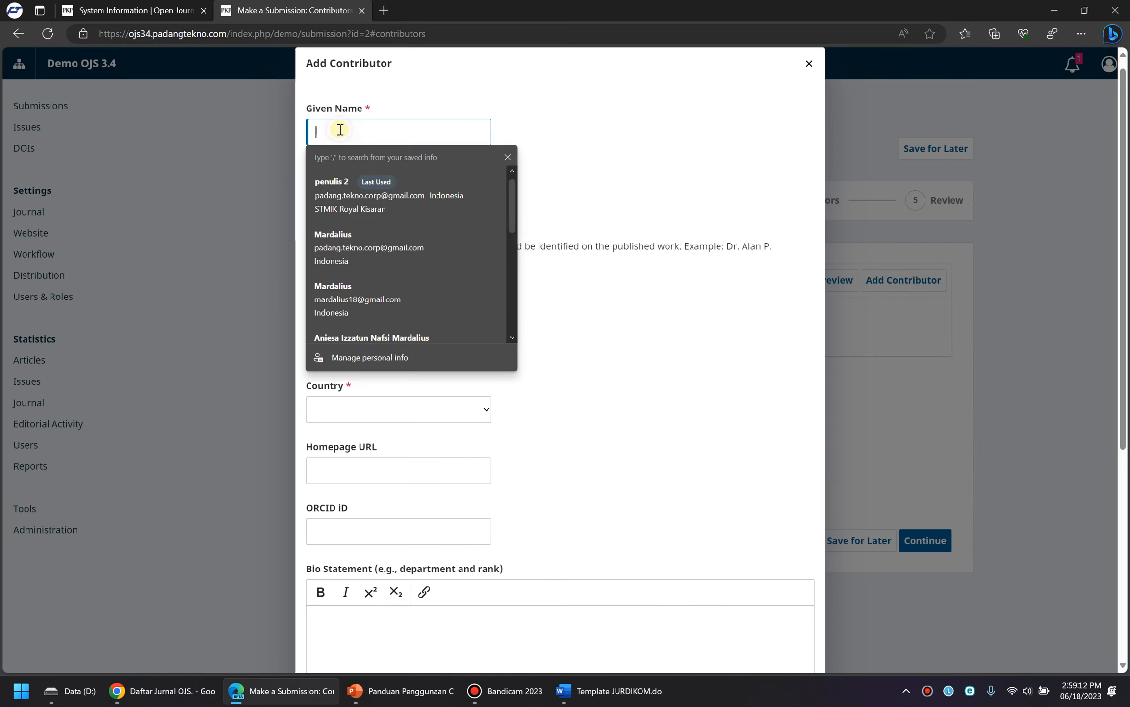
pyautogui.write('B')
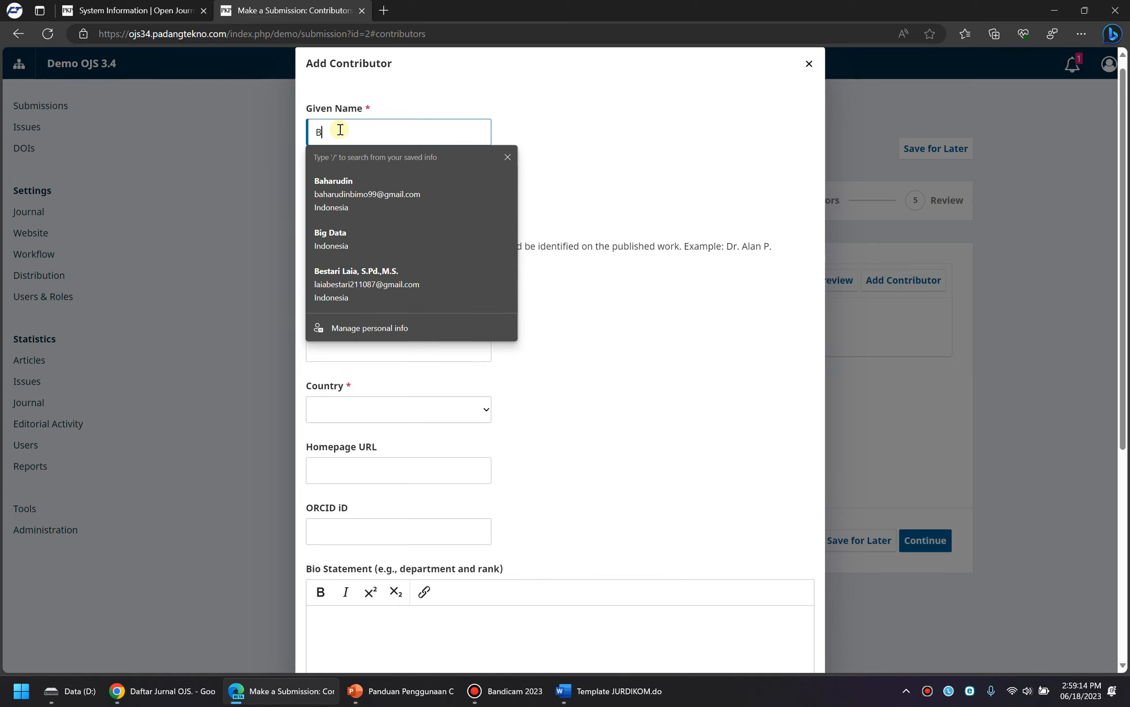
pyautogui.write('udi')
pyautogui.press('BackSpace')
pyautogui.press('BackSpace')
pyautogui.press('BackSpace')
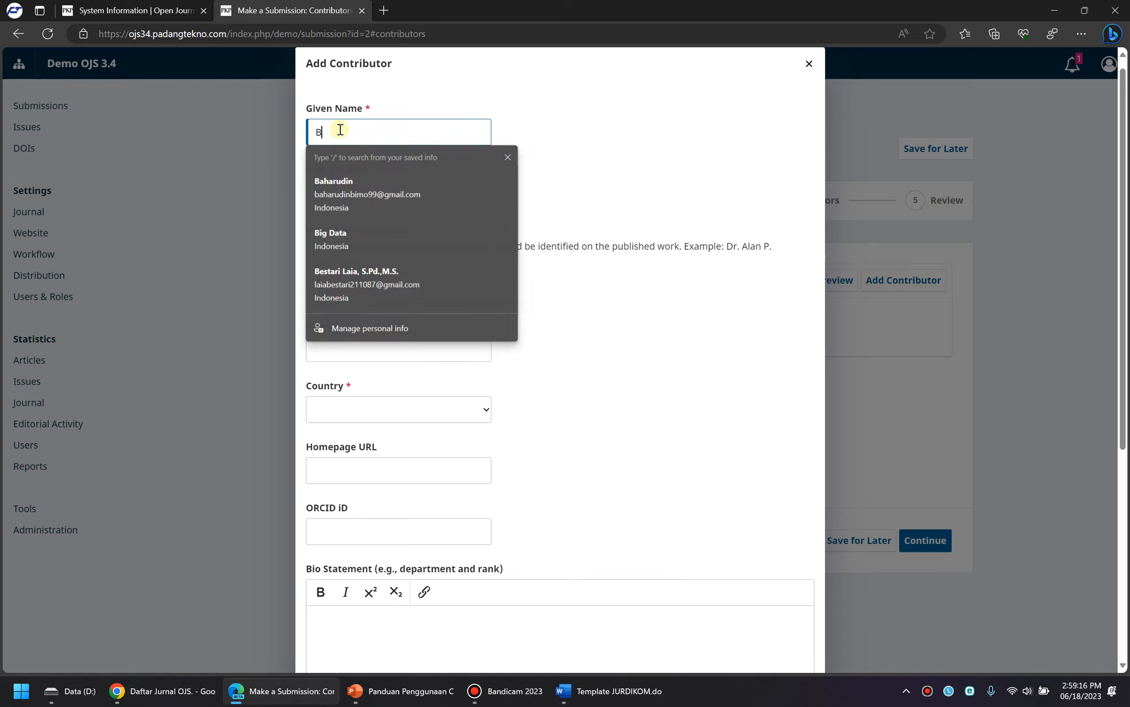
pyautogui.write('Bapak Buki')
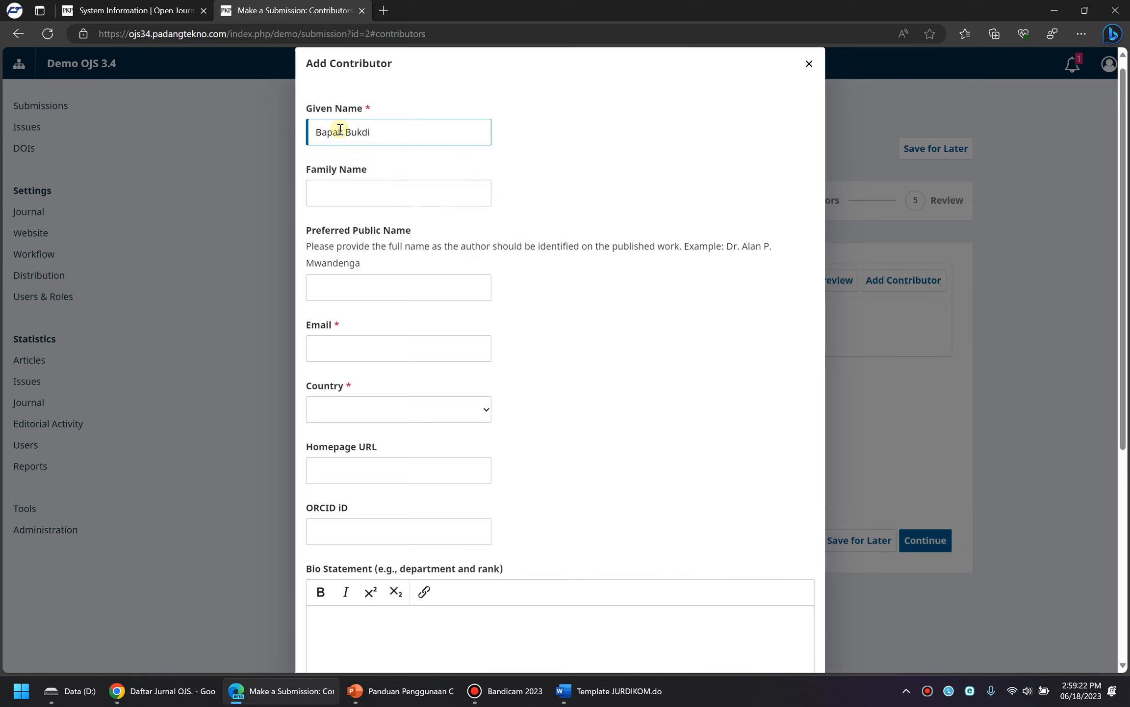
pyautogui.press('BackSpace')
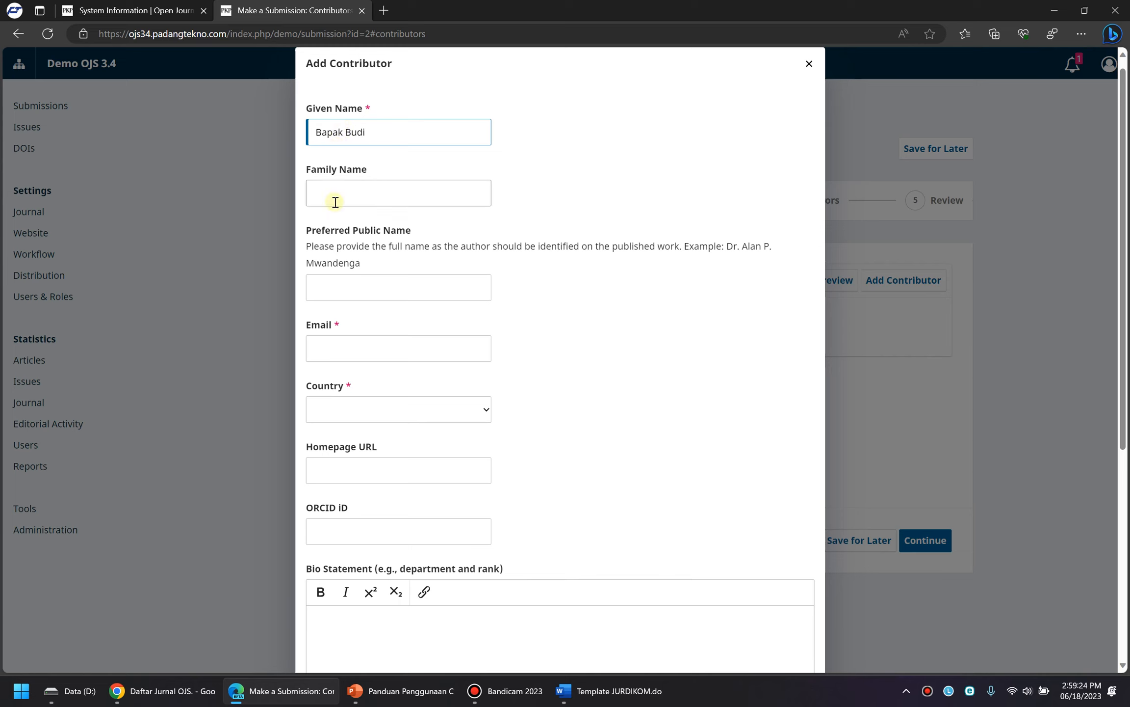
pyautogui.click(339, 287)
# Enter the contributor's e-mail address and set the country to Indonesia
pyautogui.click(334, 353)
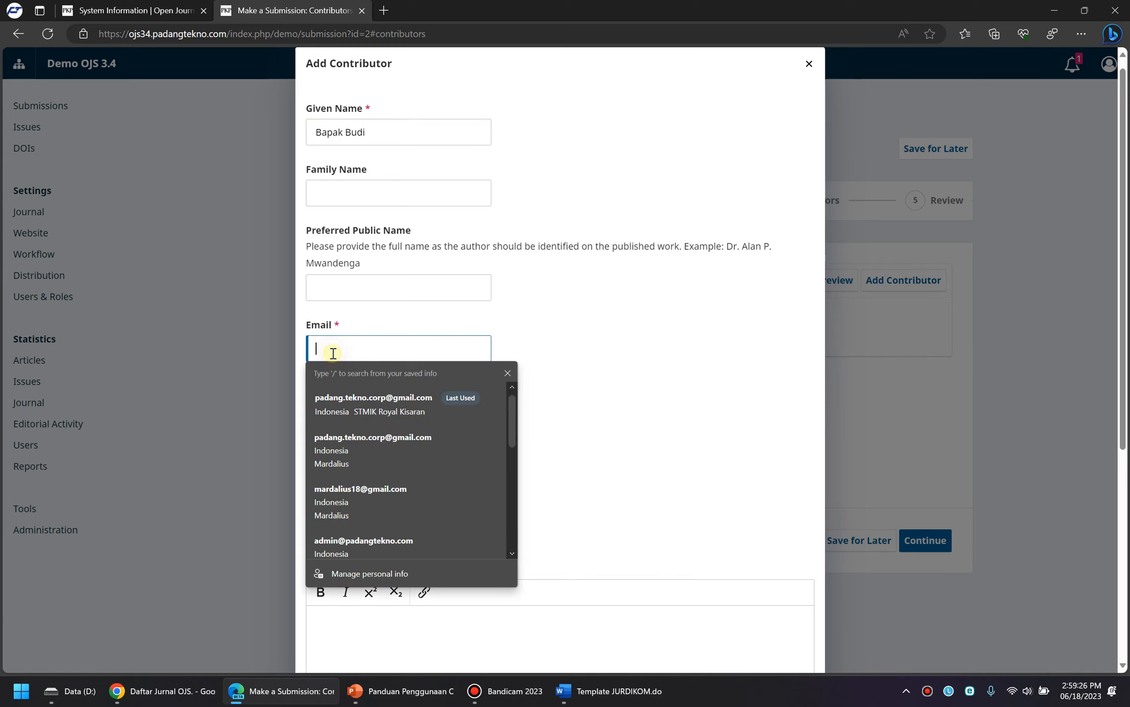
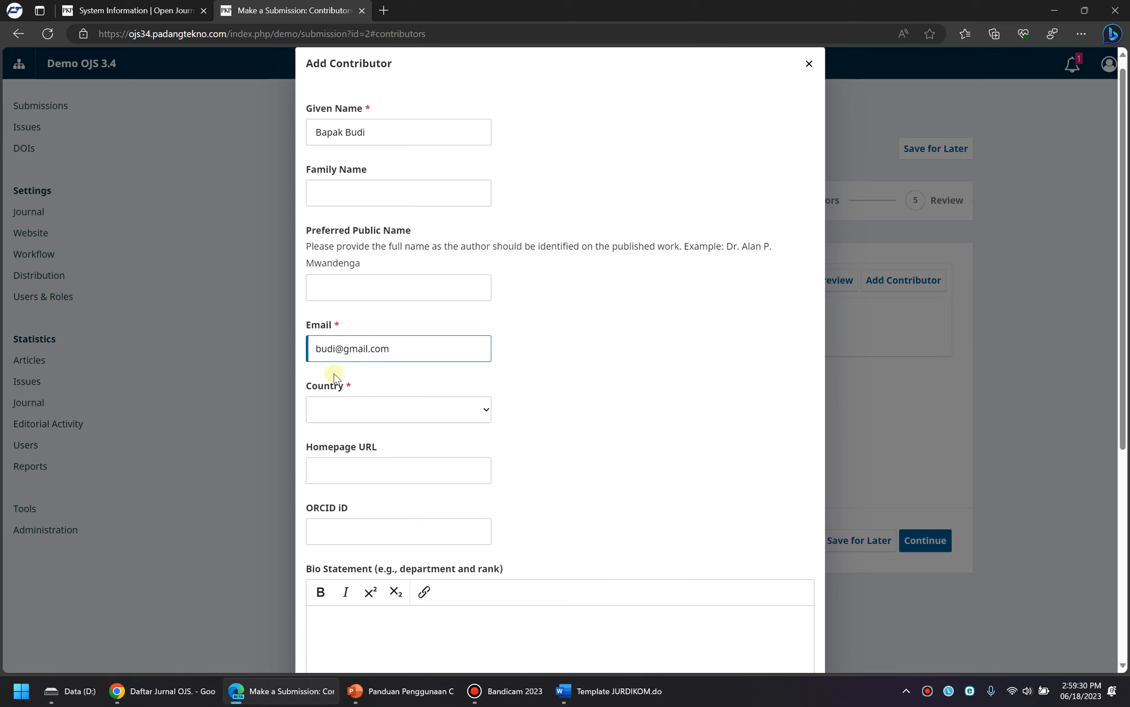
pyautogui.click(337, 408)
pyautogui.write('indo')
pyautogui.press('Return')
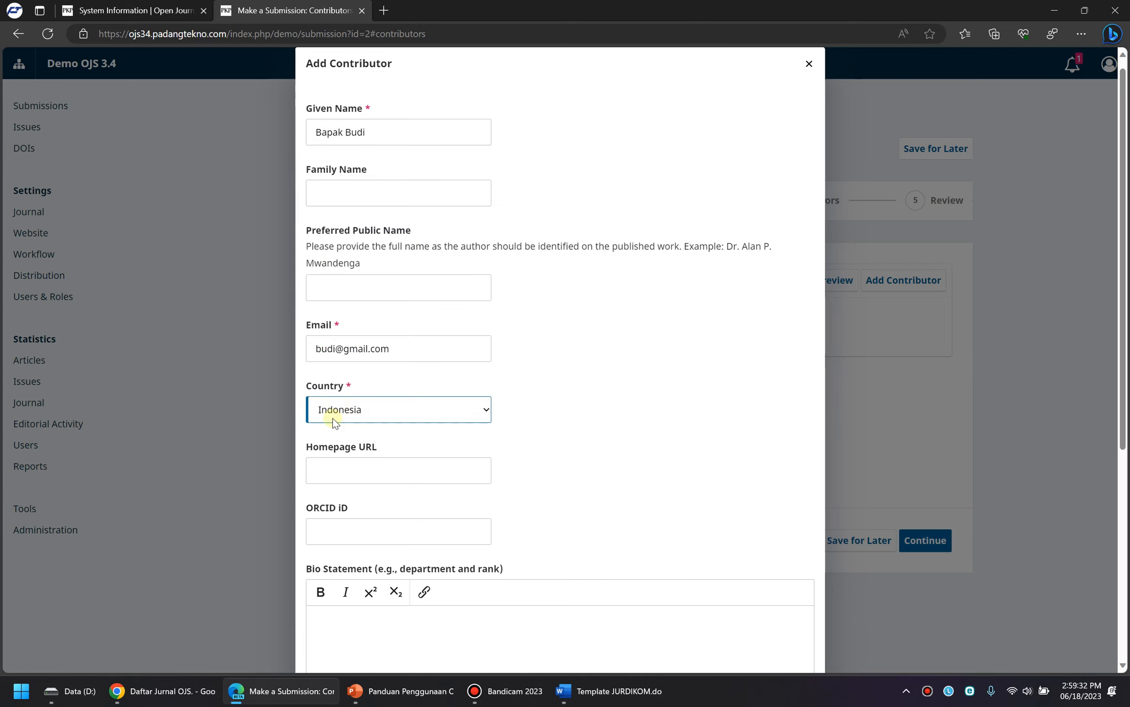
pyautogui.scroll(-5, 333, 418)
pyautogui.click(330, 189)
pyautogui.click(339, 337)
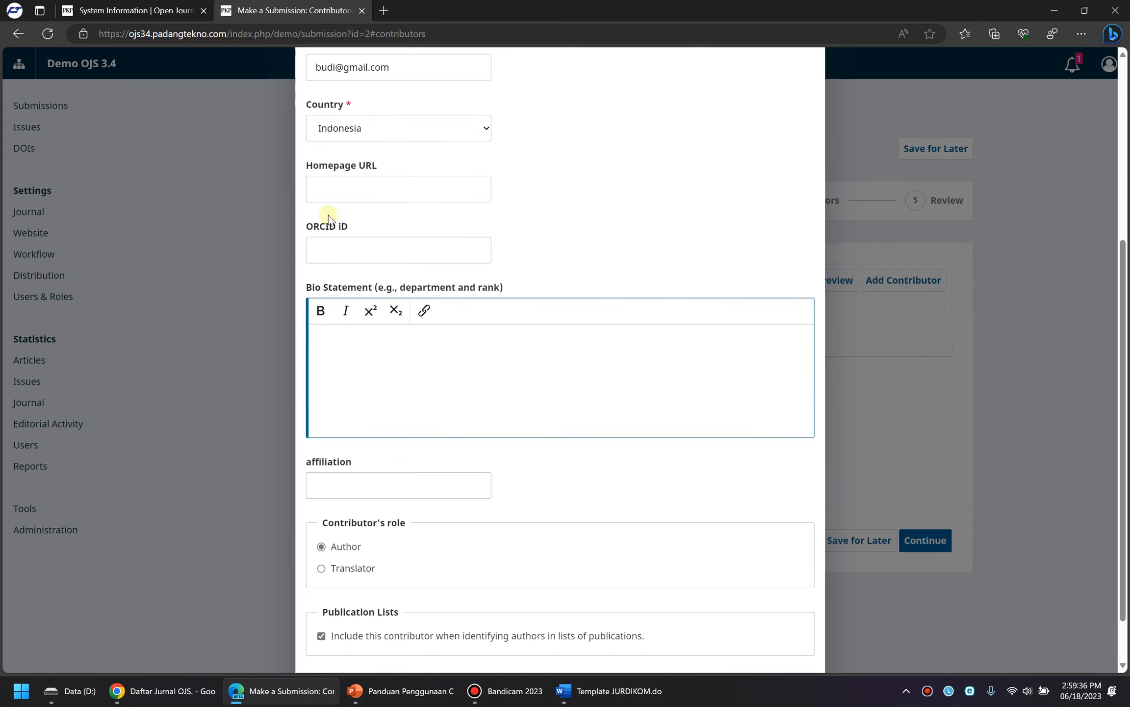
pyautogui.scroll(-1, 371, 454)
# Set the affiliation to Universitas Padang Tekno and save the contributor
pyautogui.click(341, 426)
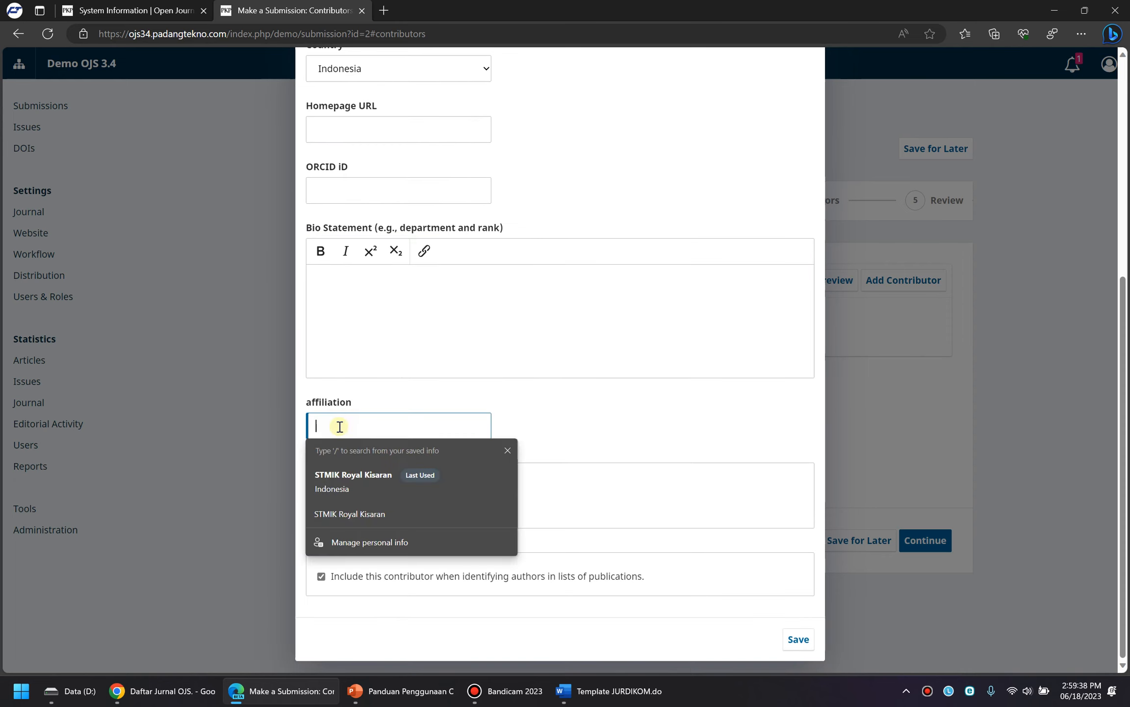
pyautogui.write('Universitas Padang Tekno')
pyautogui.click(798, 640)
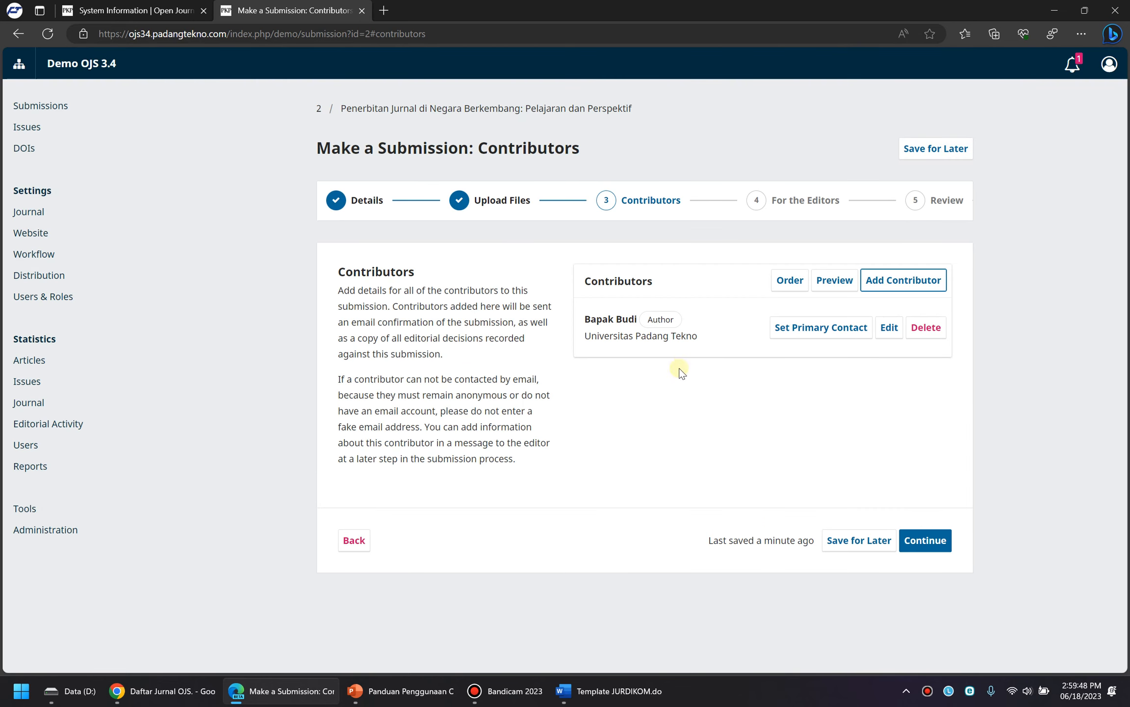
# Set the new author as primary contact and continue through For the Editors to Review
pyautogui.click(819, 330)
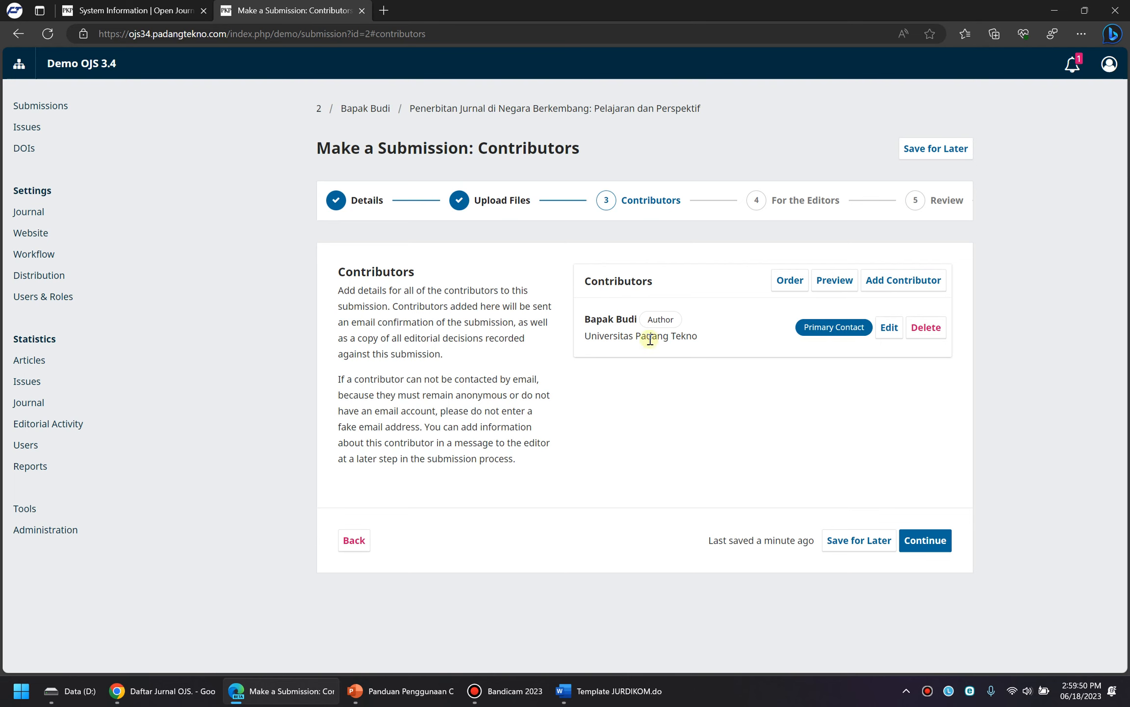
pyautogui.click(928, 548)
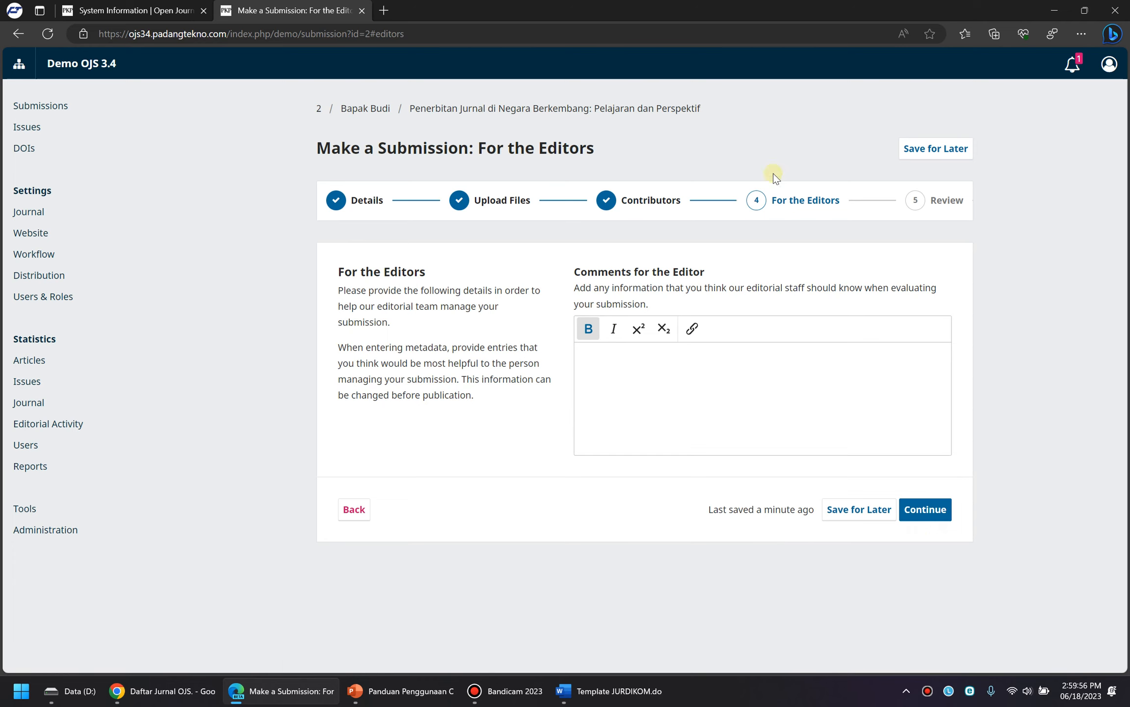
pyautogui.click(933, 512)
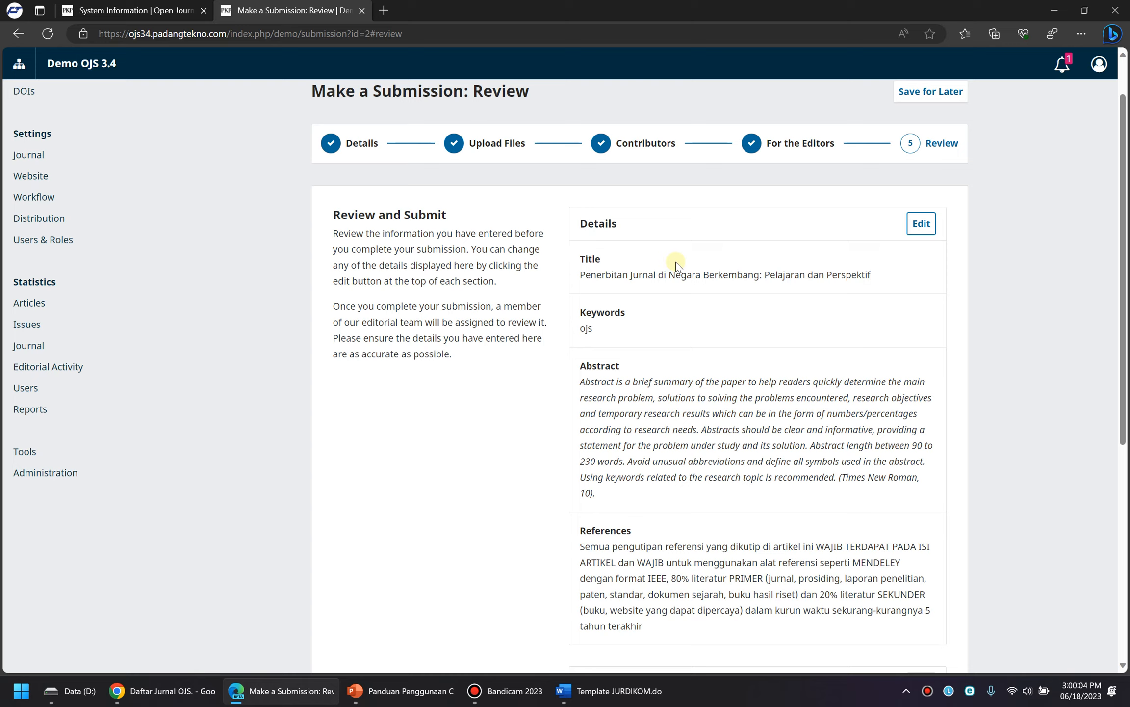
# Submit the article from the Review page and confirm it in the dialog
pyautogui.scroll(-6, 651, 258)
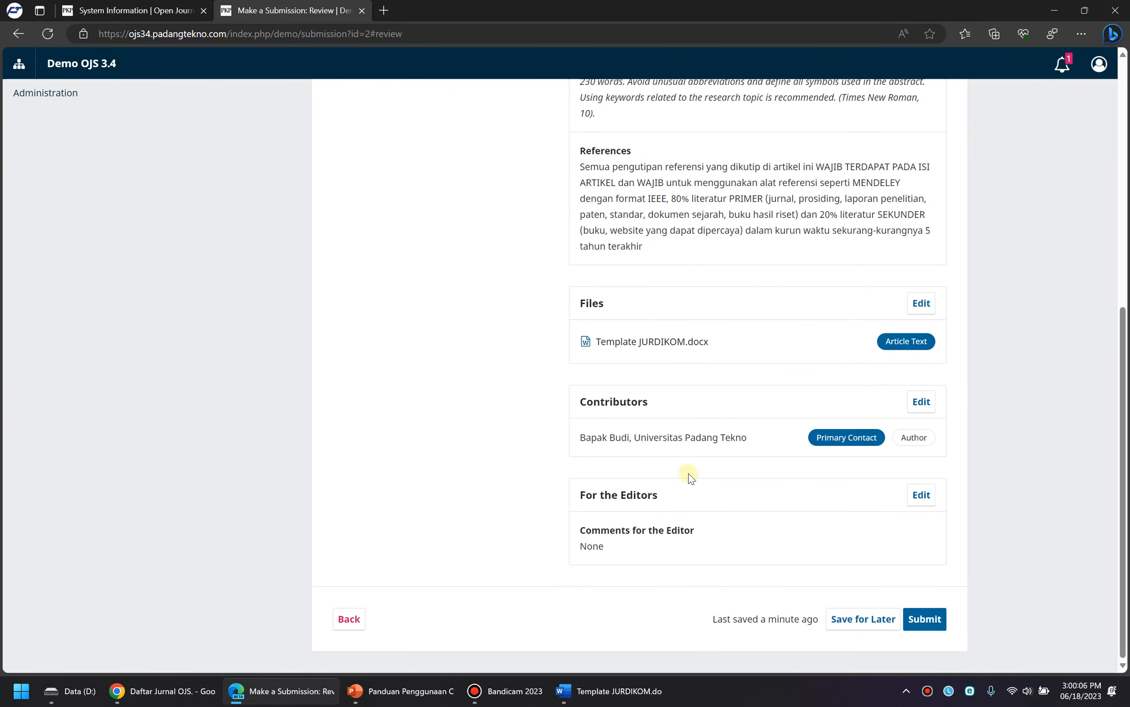
pyautogui.scroll(8, 647, 134)
pyautogui.scroll(-6, 646, 134)
pyautogui.click(925, 620)
pyautogui.click(630, 391)
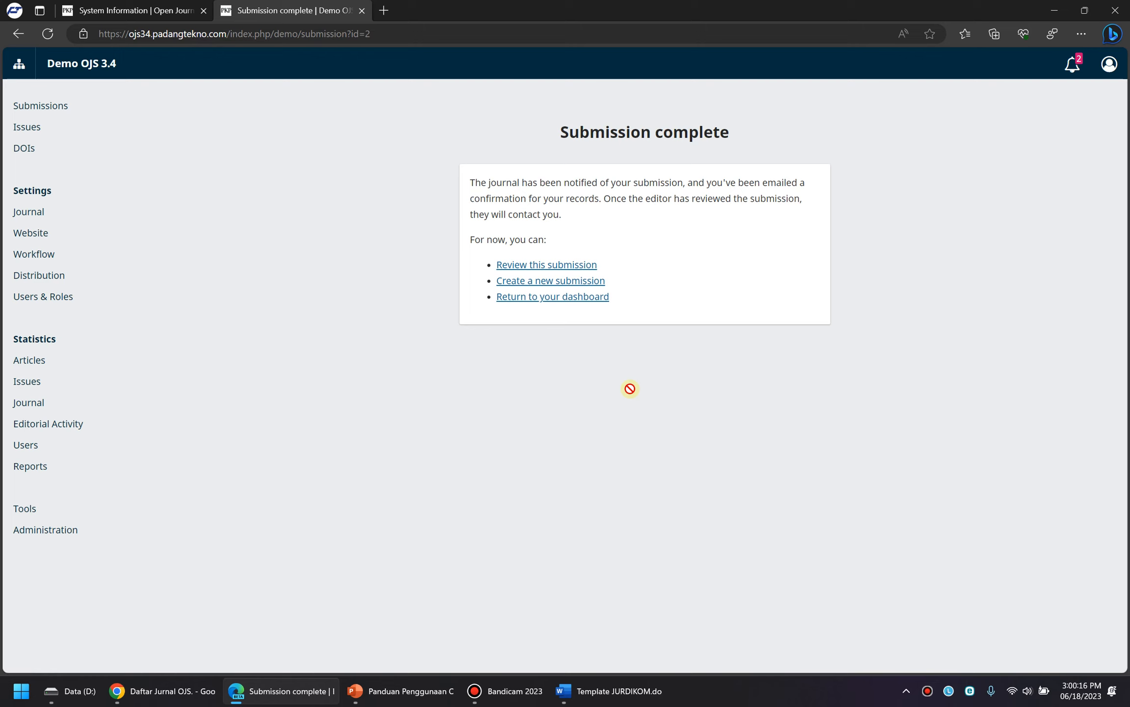
# Show the Active submissions list containing the new Penerbitan Jurnal article
pyautogui.click(46, 106)
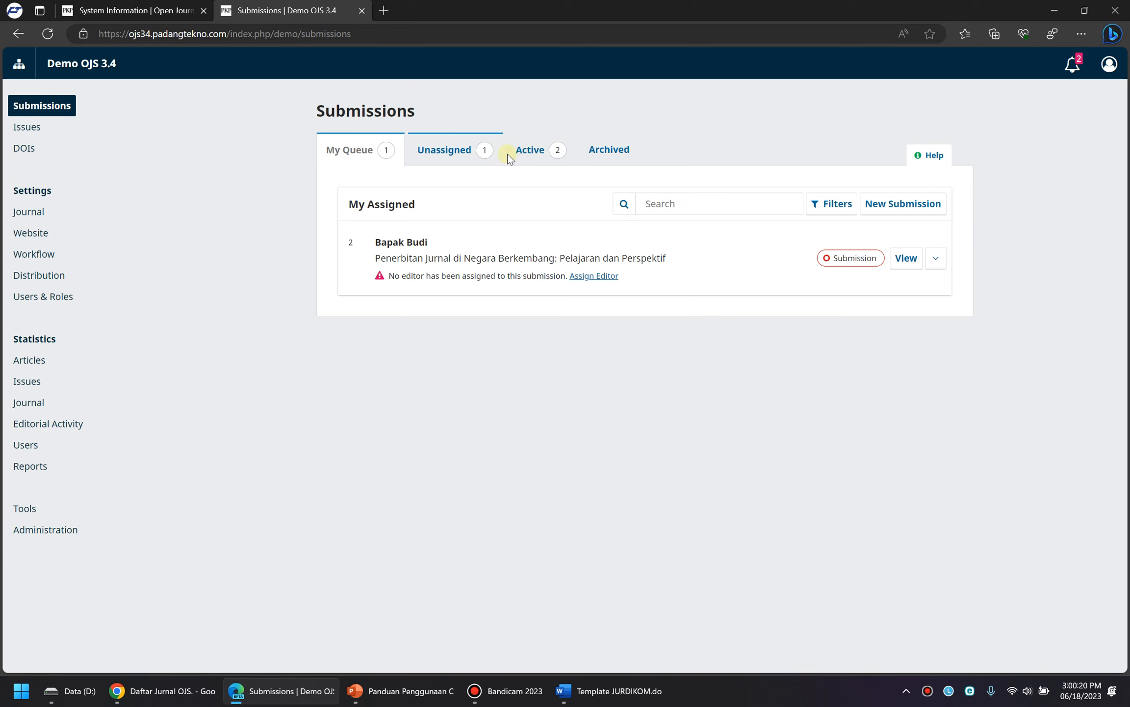
pyautogui.click(529, 153)
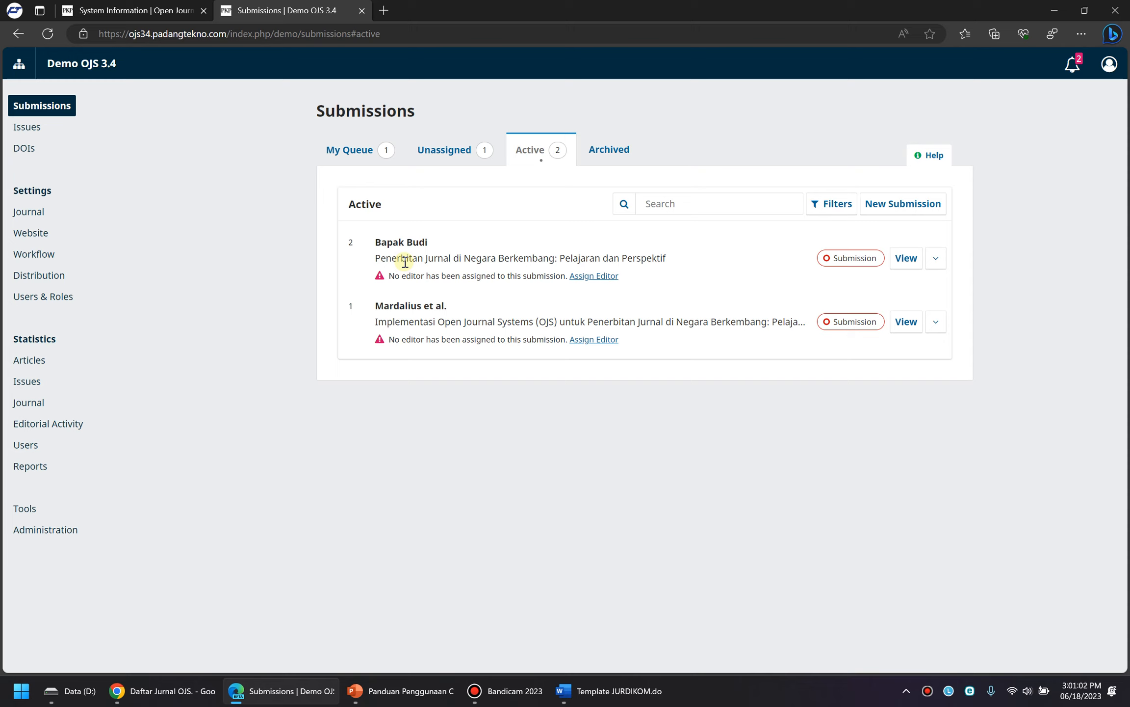
pyautogui.click(759, 687)
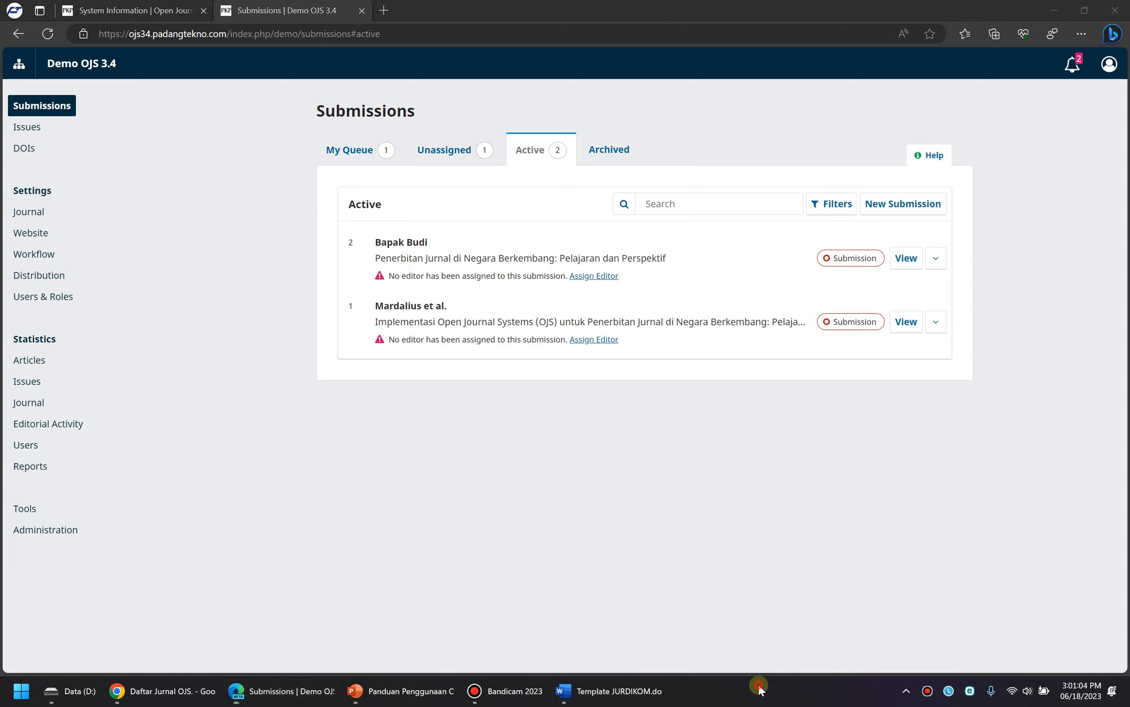